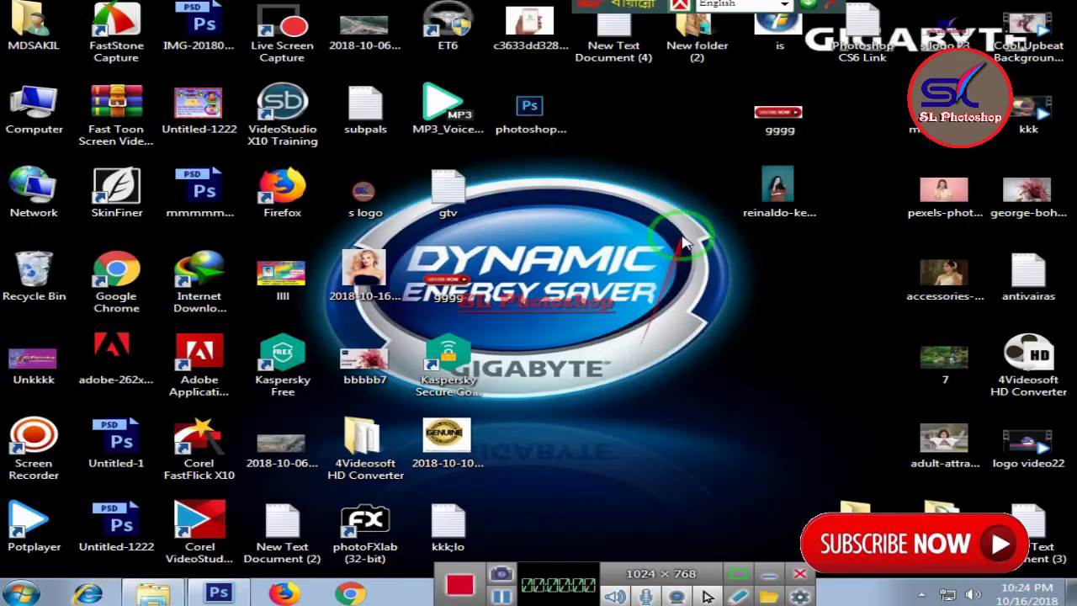
# Refresh the Windows desktop and bring the Photoshop window with the portrait to the front.
pyautogui.rightClick(683, 239)
pyautogui.click(738, 283)
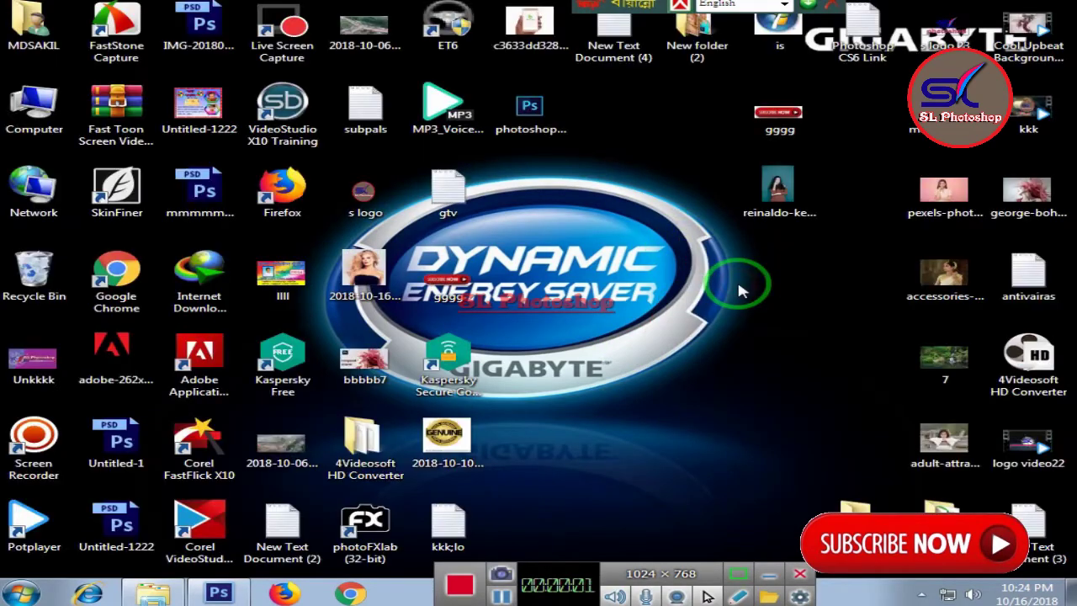
pyautogui.click(235, 591)
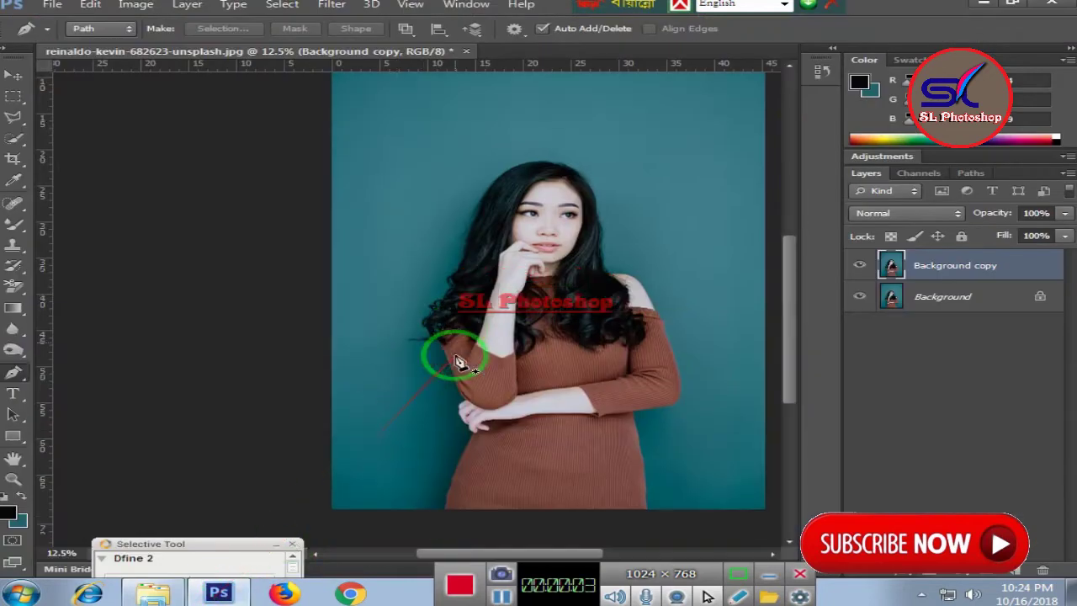
# Zoom to 50% and scroll down to the bottom-left edge of the woman's sweater.
pyautogui.scroll(-5, 457, 356)
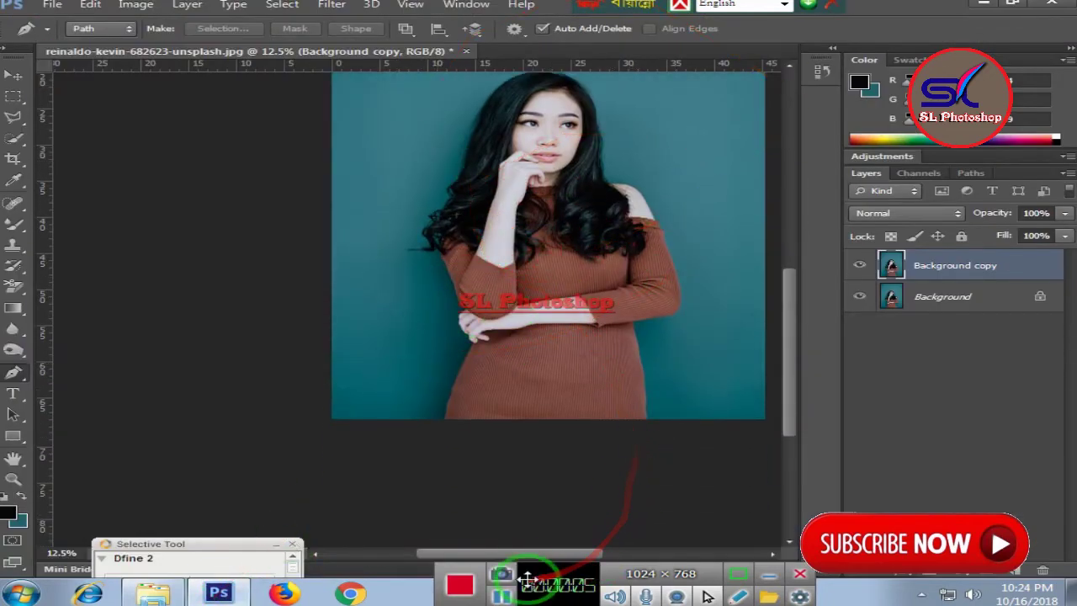
pyautogui.moveTo(522, 555); pyautogui.dragTo(560, 485)
pyautogui.scroll(3, 564, 467)
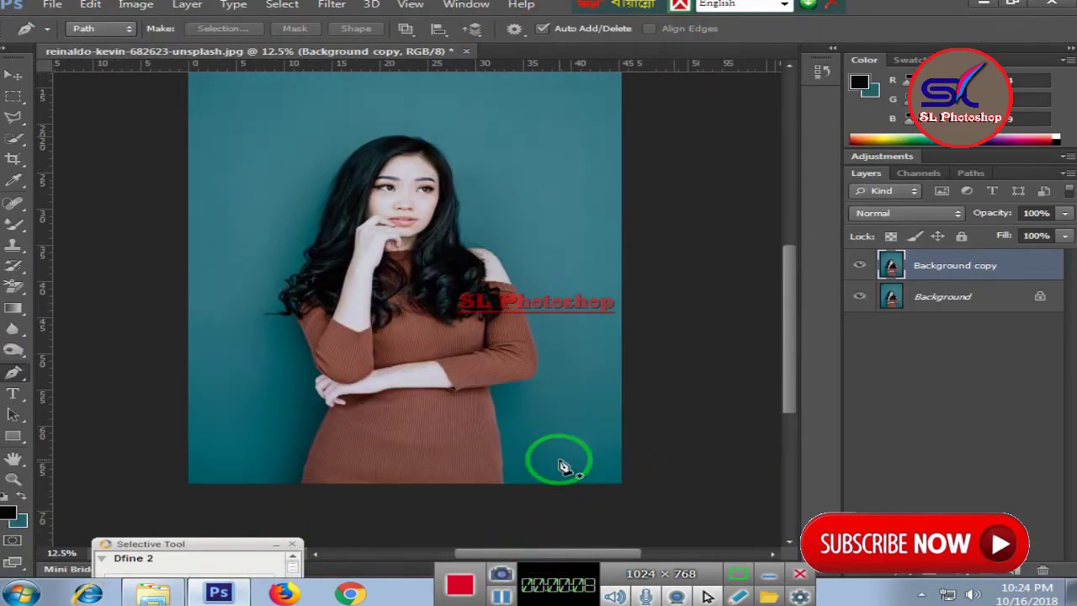
pyautogui.hotkey('ctrl', '+')
pyautogui.hotkey('ctrl', '+')
pyautogui.hotkey('ctrl', '+')
pyautogui.hotkey('ctrl', '+')
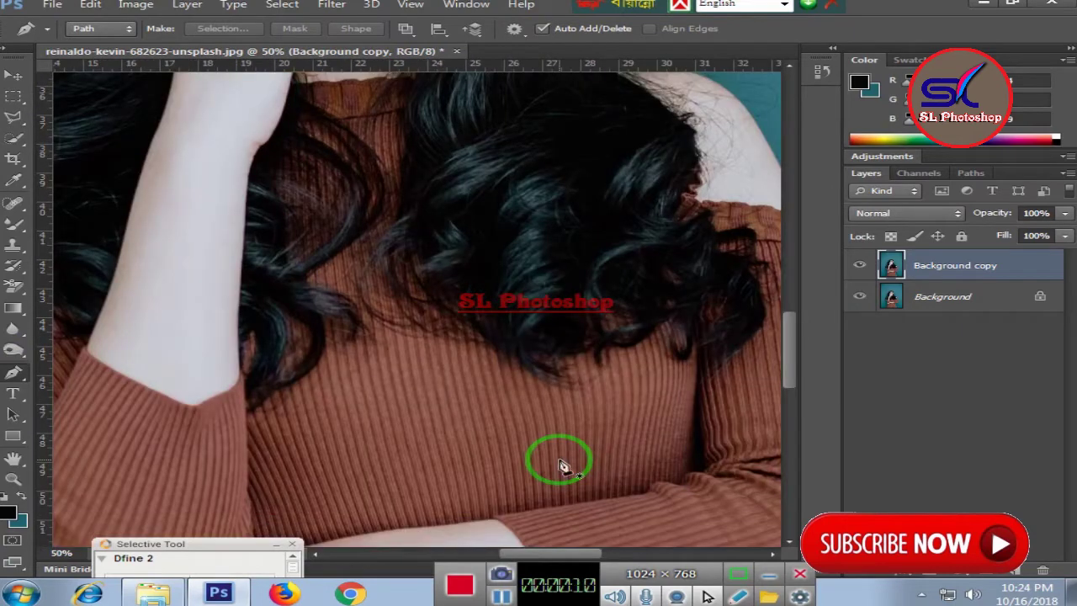
pyautogui.moveTo(570, 557); pyautogui.dragTo(522, 551)
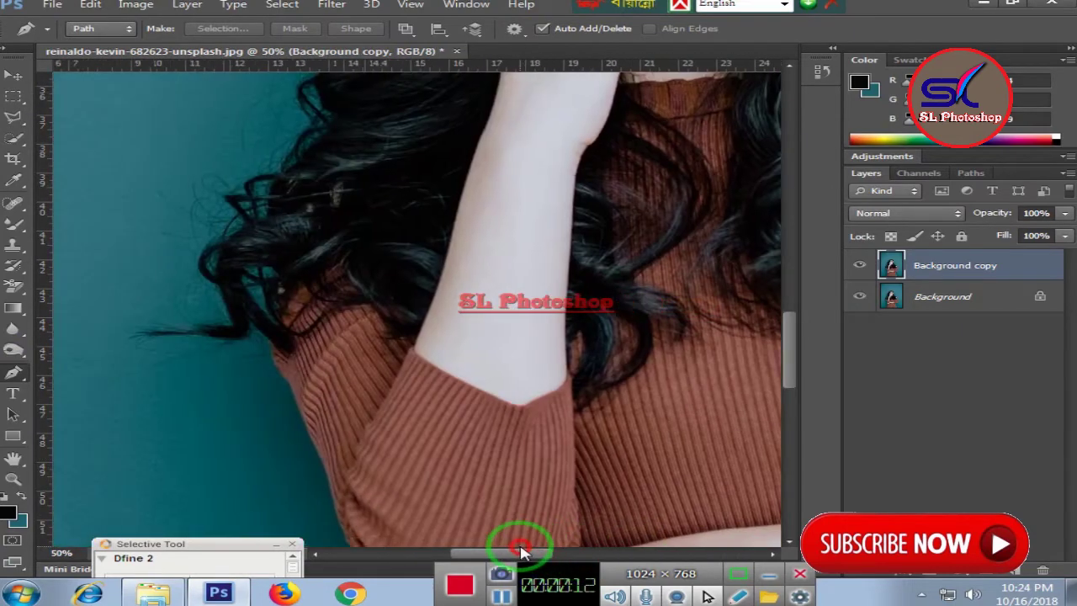
pyautogui.scroll(-2, 480, 368)
pyautogui.scroll(-2, 474, 378)
pyautogui.scroll(-2, 464, 392)
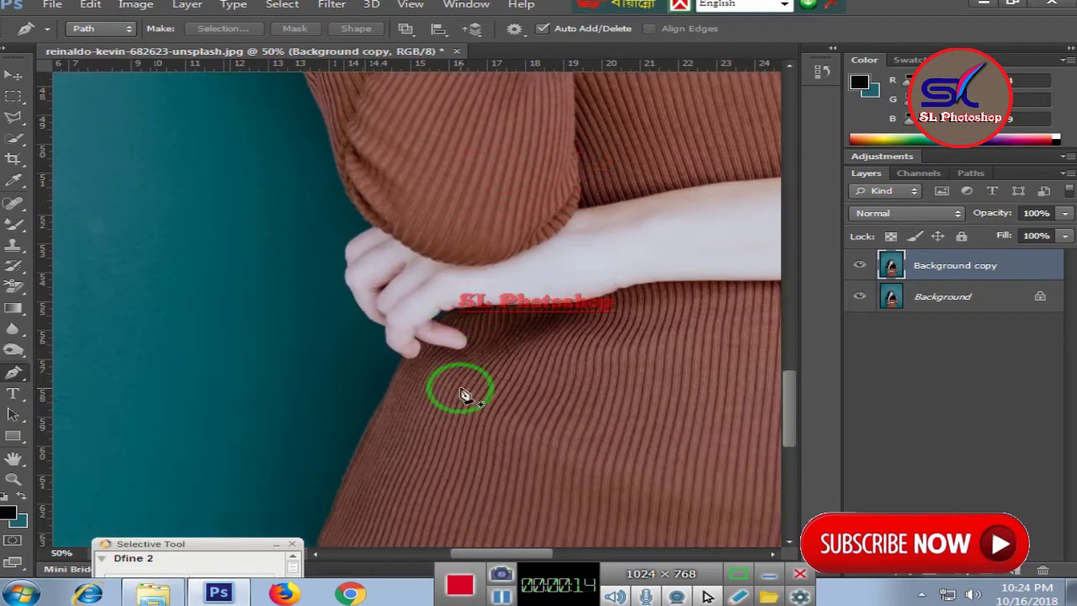
pyautogui.scroll(-2, 449, 410)
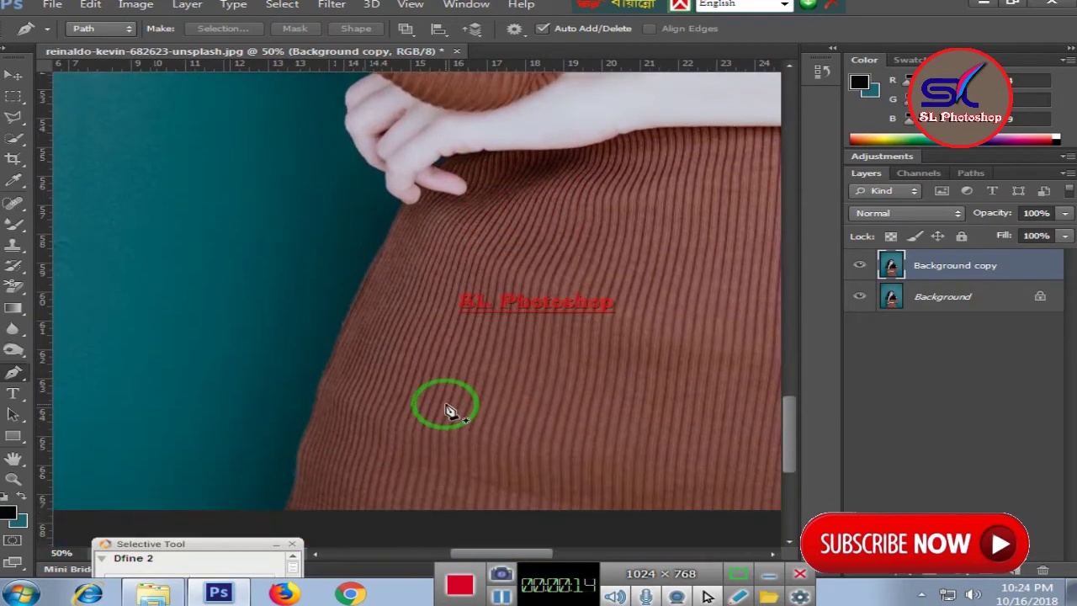
# Place Pen anchors from the sweater's bottom edge up along its side to her hand.
pyautogui.click(285, 511)
pyautogui.click(295, 472)
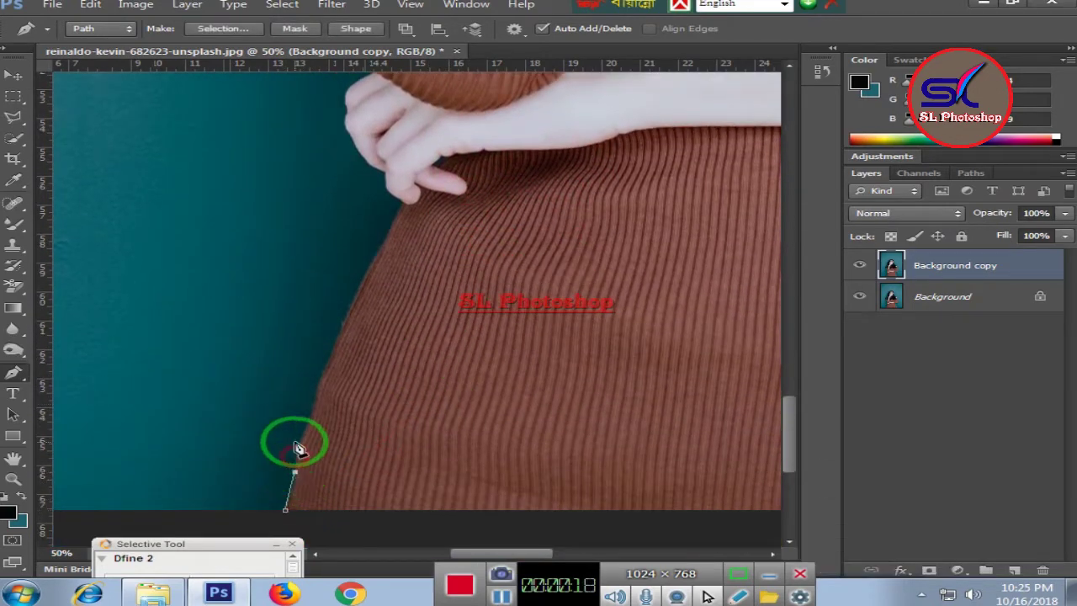
pyautogui.click(315, 416)
pyautogui.click(322, 383)
pyautogui.click(334, 351)
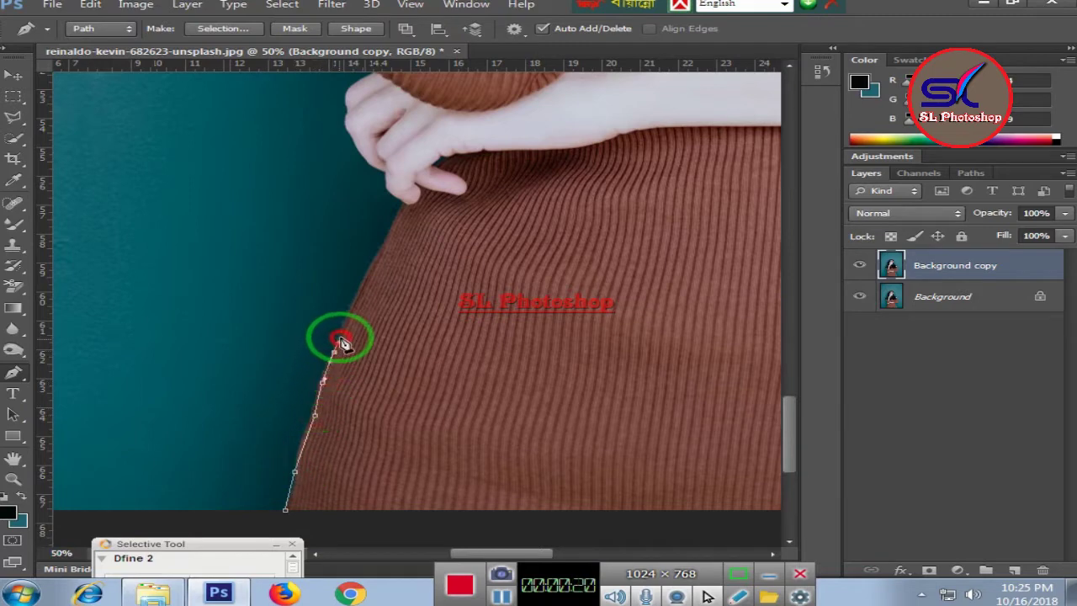
pyautogui.click(347, 325)
pyautogui.click(369, 277)
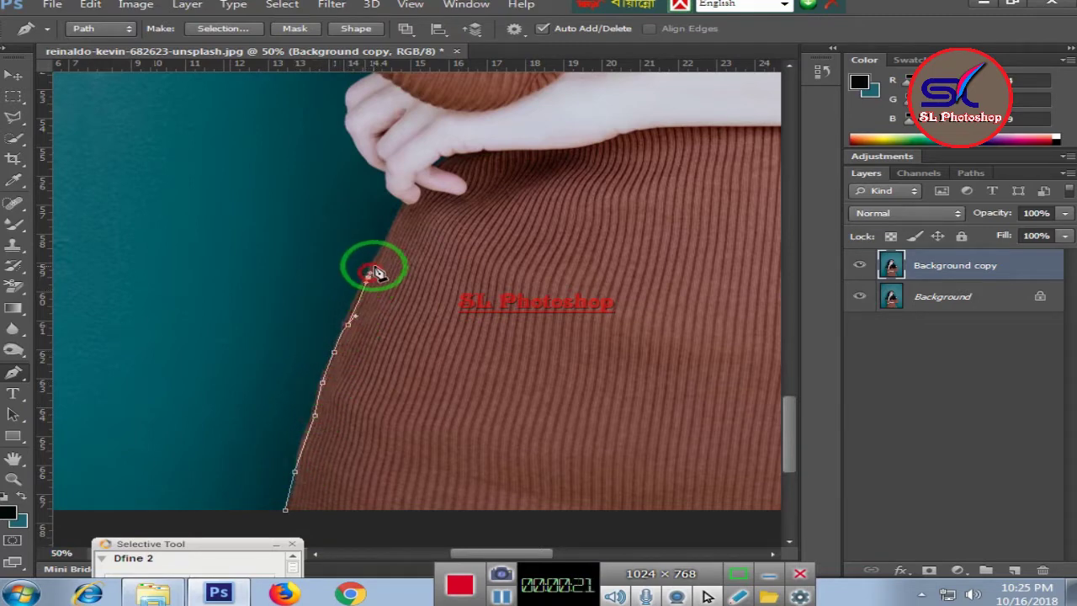
pyautogui.click(387, 238)
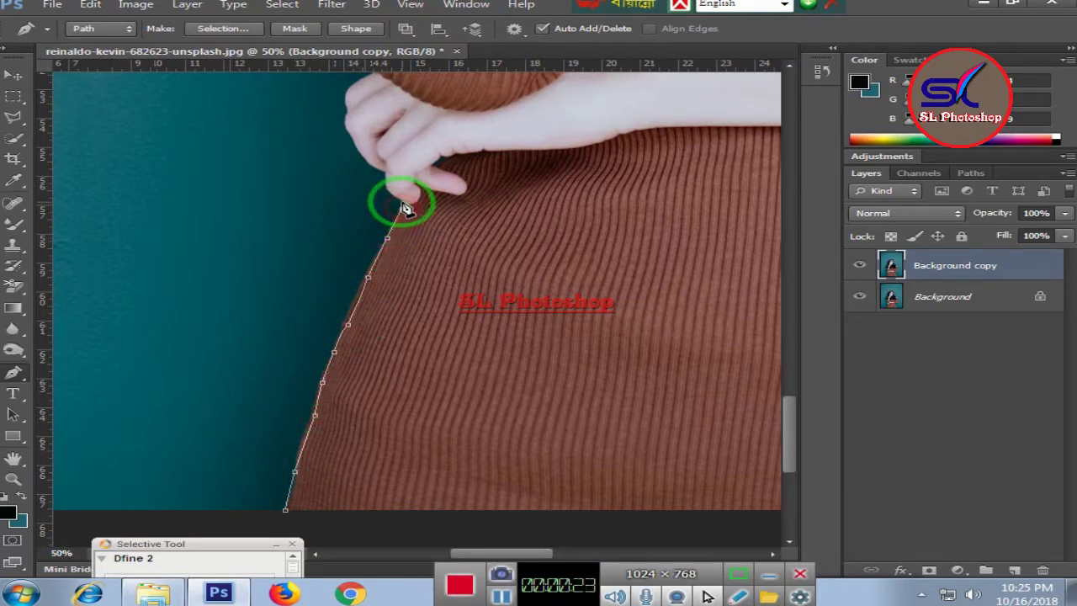
# Continue the path with curved anchors up the sleeve edge to her hair.
pyautogui.scroll(2, 385, 192)
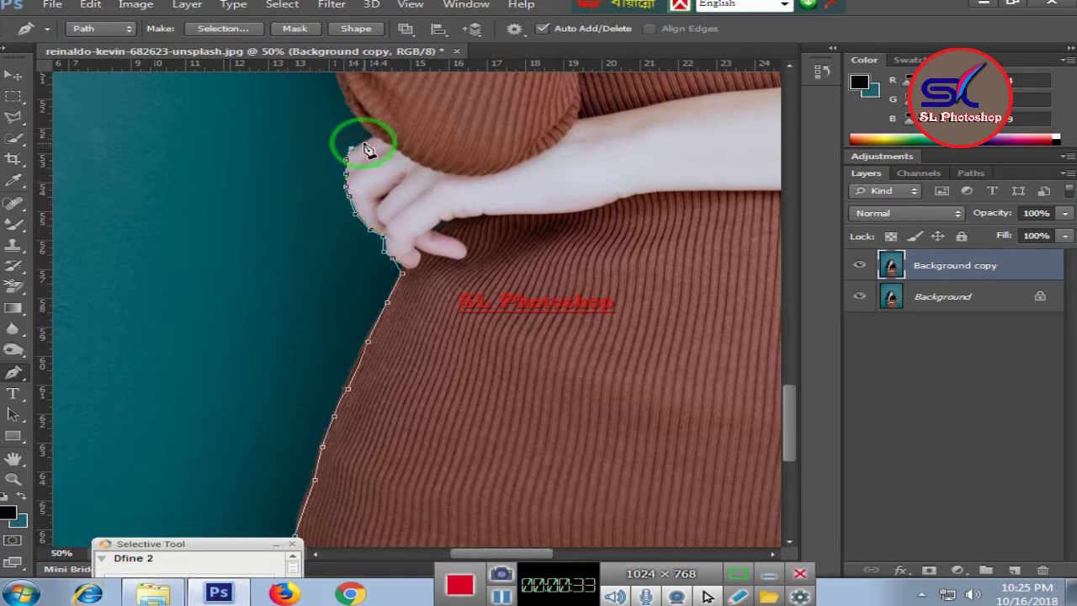
pyautogui.scroll(2, 373, 139)
pyautogui.scroll(5, 373, 139)
pyautogui.scroll(1, 372, 139)
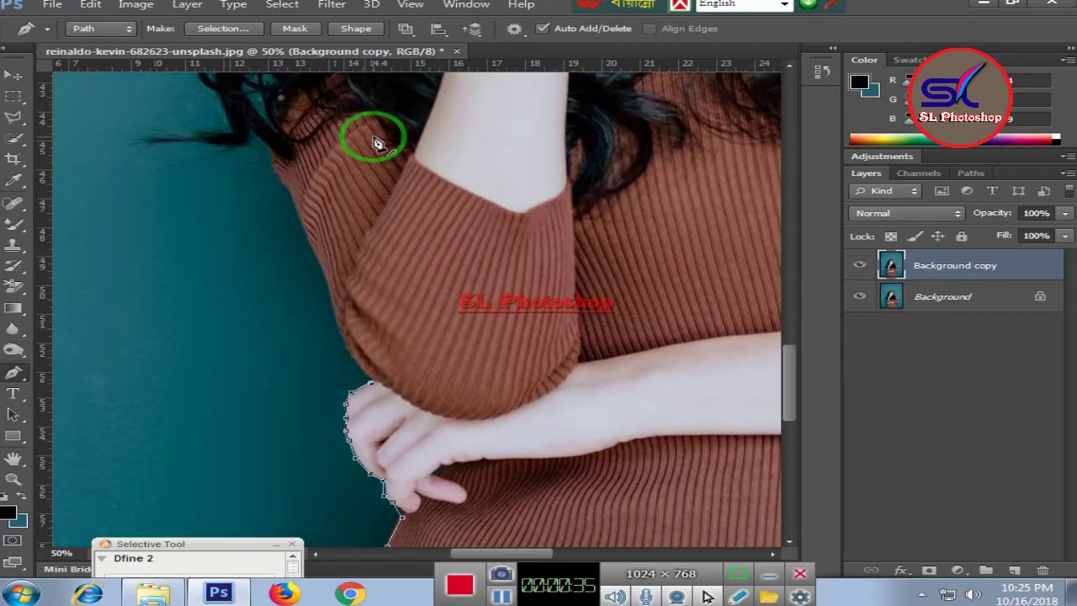
pyautogui.click(347, 343)
pyautogui.moveTo(331, 299); pyautogui.dragTo(333, 288)
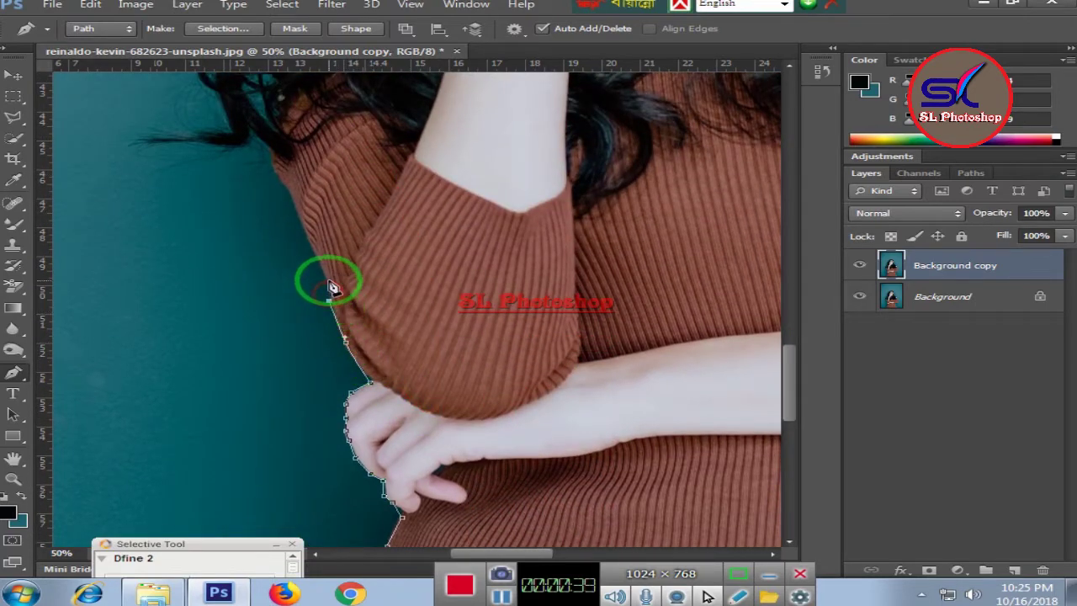
pyautogui.scroll(2, 300, 233)
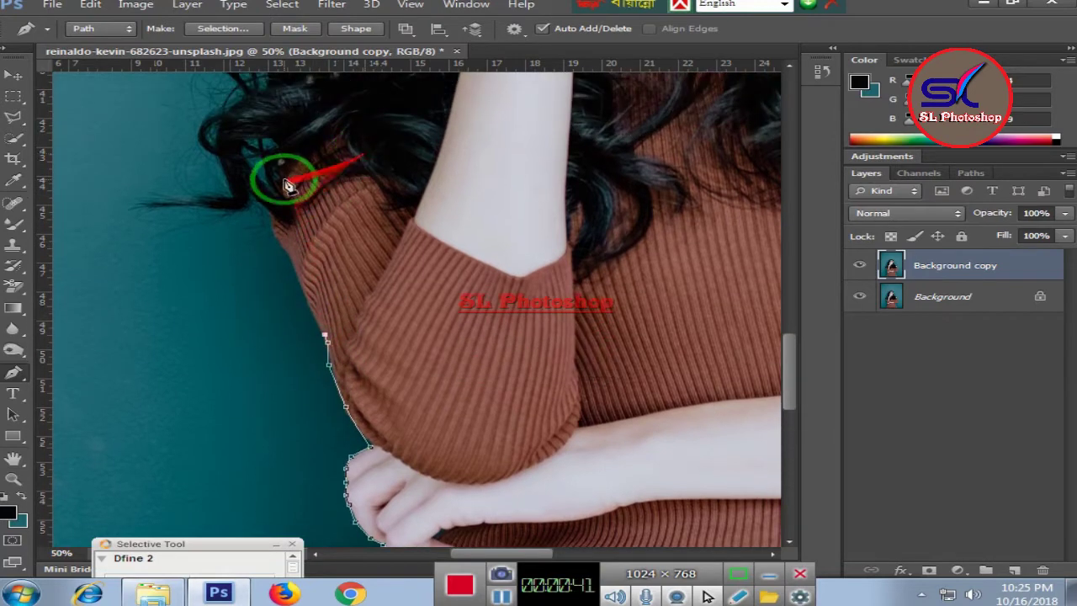
pyautogui.scroll(2, 284, 178)
pyautogui.click(286, 309)
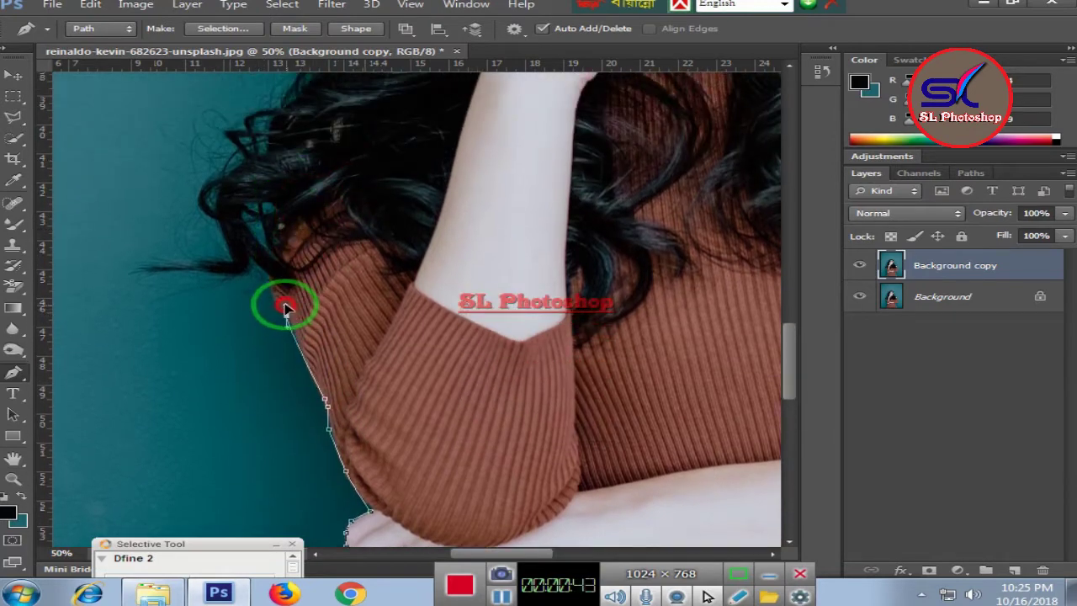
pyautogui.moveTo(286, 309); pyautogui.dragTo(276, 296)
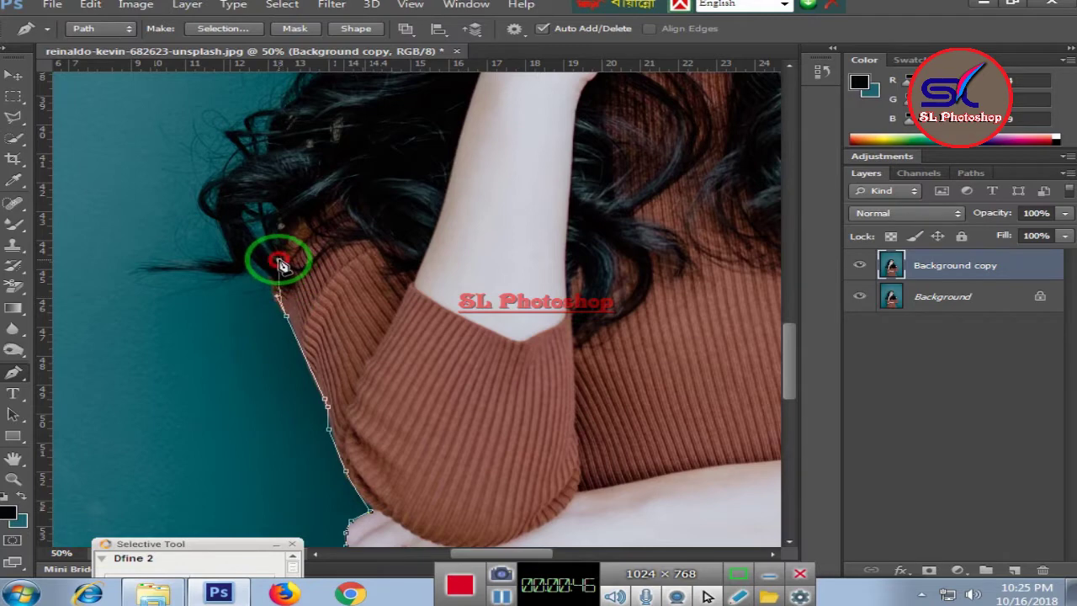
# Place curved anchors along the lower outer edge of her long hair.
pyautogui.scroll(2, 280, 270)
pyautogui.moveTo(274, 317)
pyautogui.mouseDown()
pyautogui.moveTo(280, 288)
pyautogui.moveTo(301, 281)
pyautogui.moveTo(329, 241)
pyautogui.mouseUp()
pyautogui.scroll(1, 278, 236)
pyautogui.scroll(2, 318, 222)
pyautogui.moveTo(314, 378); pyautogui.dragTo(341, 284)
pyautogui.scroll(1, 353, 270)
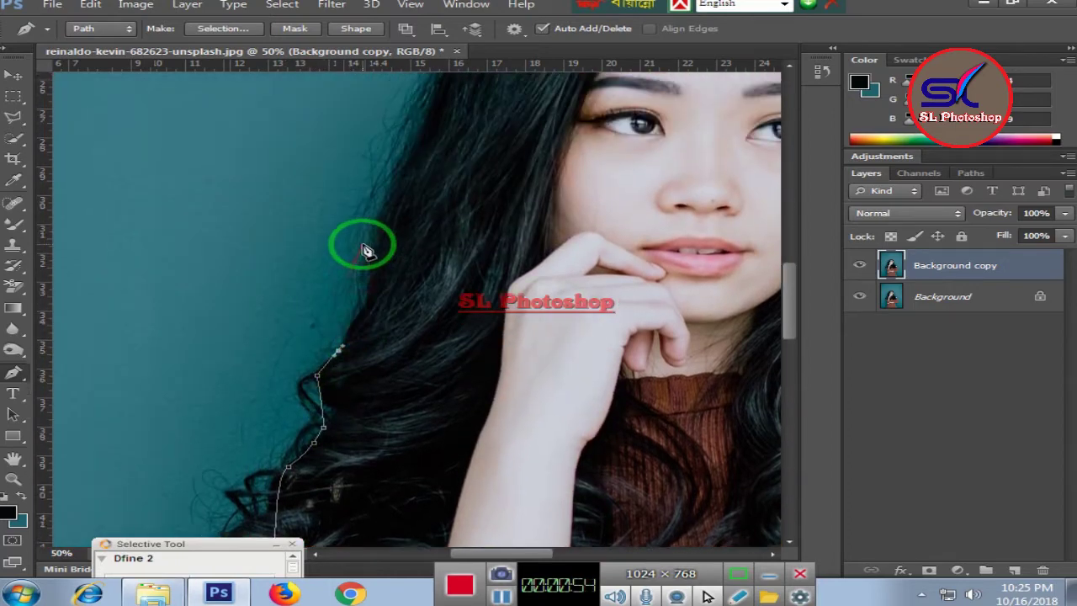
pyautogui.scroll(1, 364, 250)
pyautogui.moveTo(366, 365); pyautogui.dragTo(383, 303)
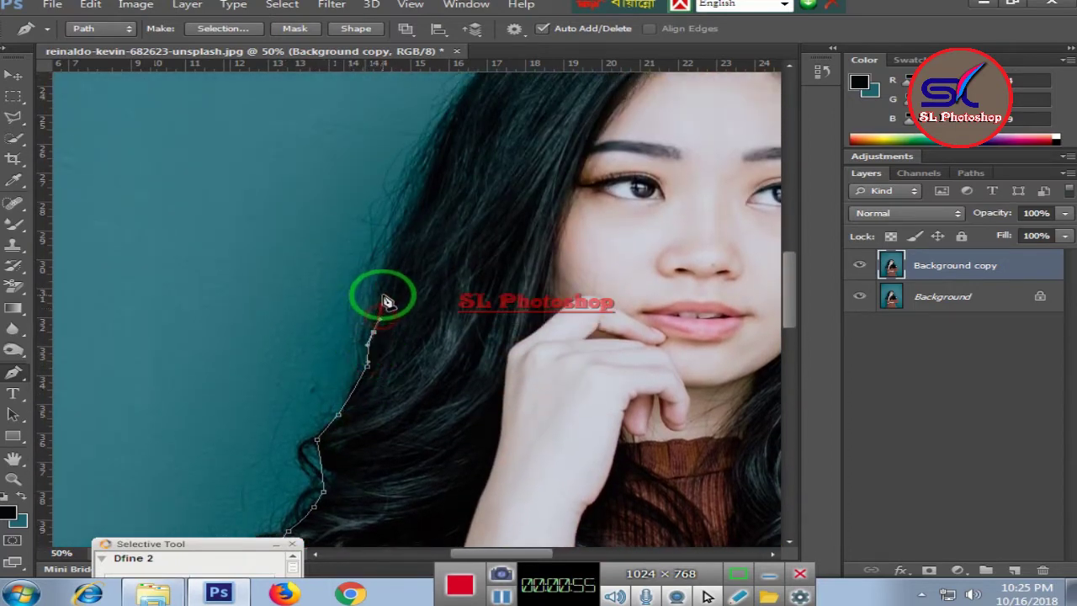
pyautogui.scroll(1, 404, 252)
pyautogui.scroll(1, 421, 303)
pyautogui.moveTo(382, 373); pyautogui.dragTo(407, 318)
# Continue curved anchors up the hair's outer edge toward the crown.
pyautogui.moveTo(418, 276); pyautogui.dragTo(446, 225)
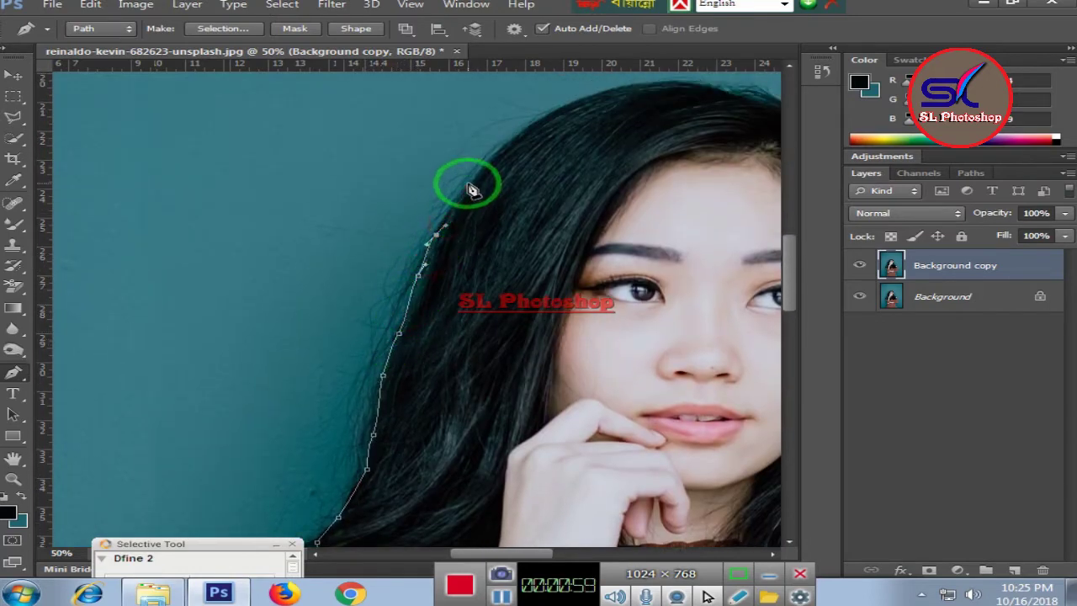
pyautogui.moveTo(470, 181); pyautogui.dragTo(510, 149)
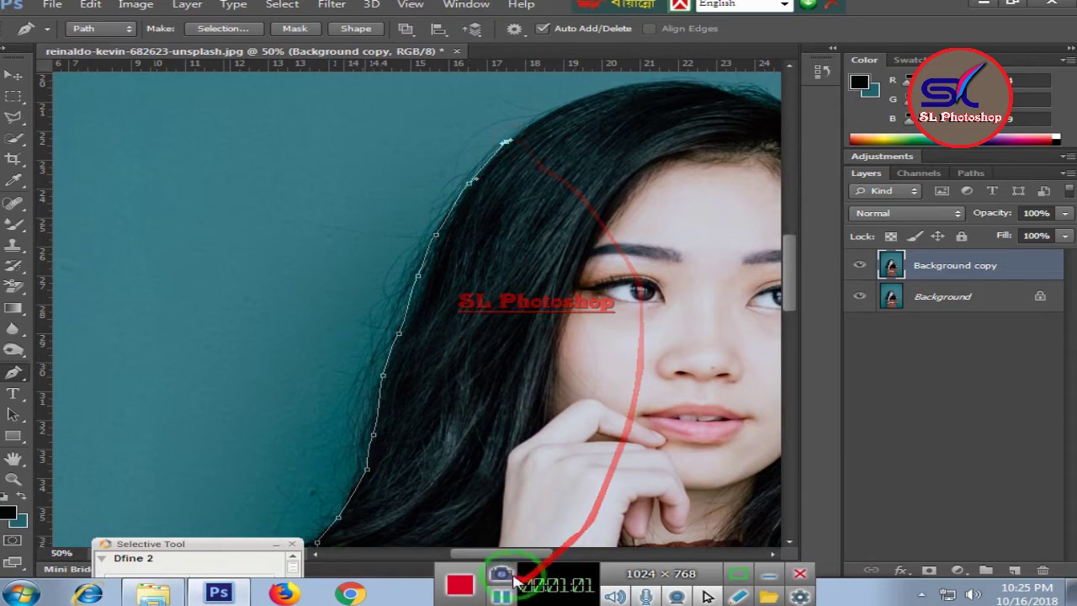
pyautogui.moveTo(504, 542); pyautogui.dragTo(530, 539)
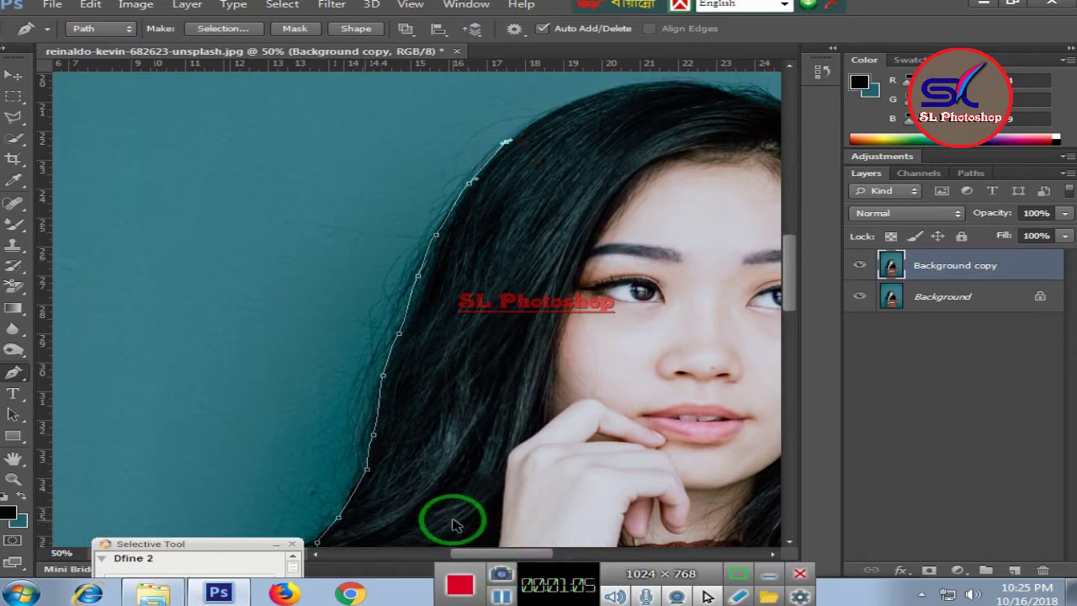
pyautogui.scroll(2, 457, 457)
pyautogui.scroll(3, 510, 361)
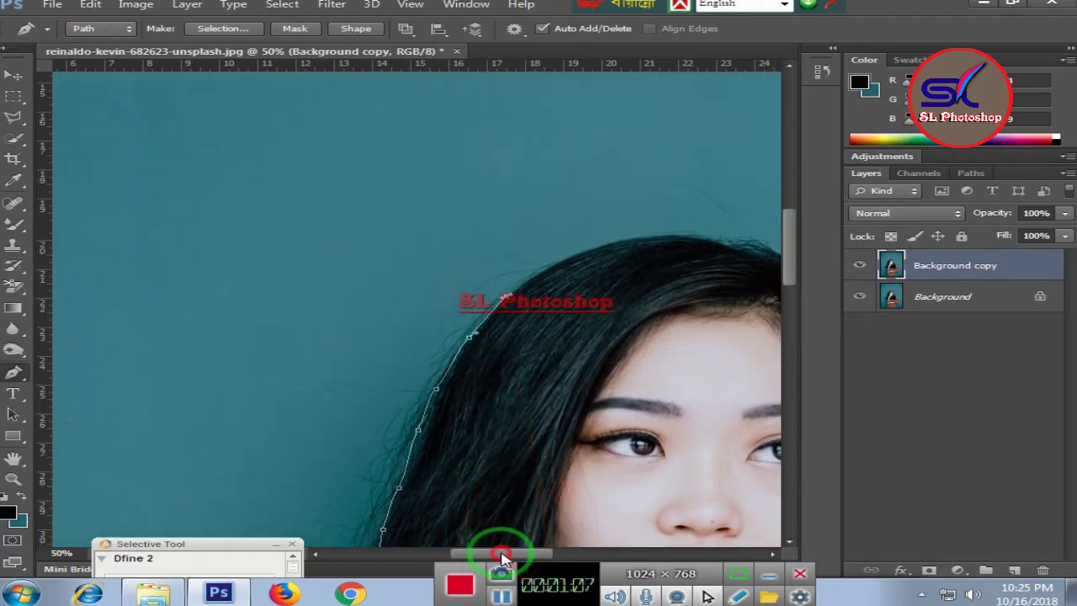
pyautogui.moveTo(502, 557); pyautogui.dragTo(544, 557)
pyautogui.scroll(2, 293, 243)
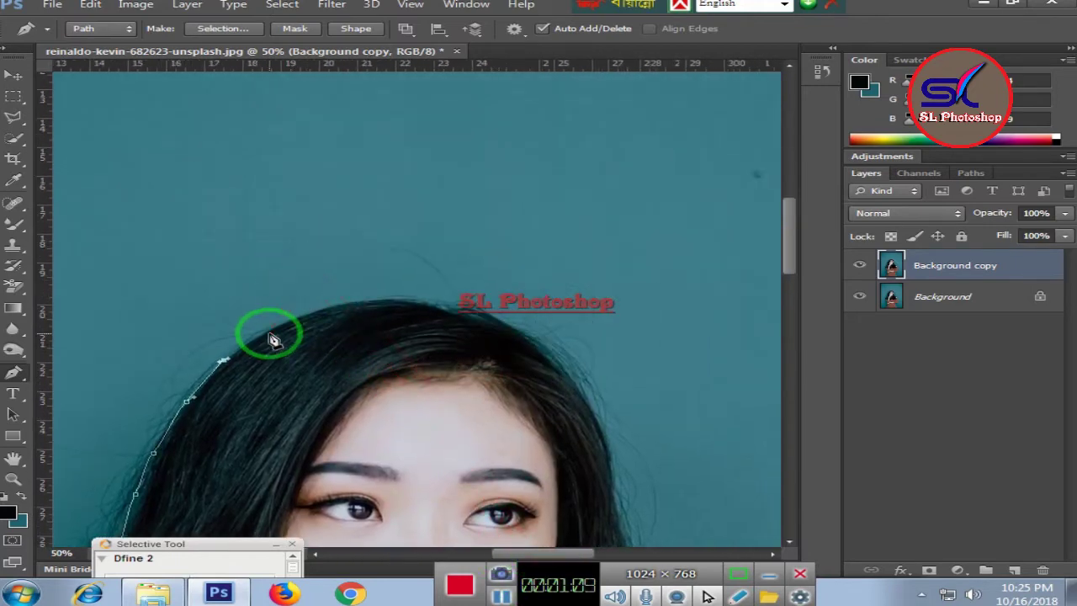
# Add anchors across the top of her head to where the hair curves down.
pyautogui.click(270, 333)
pyautogui.click(334, 305)
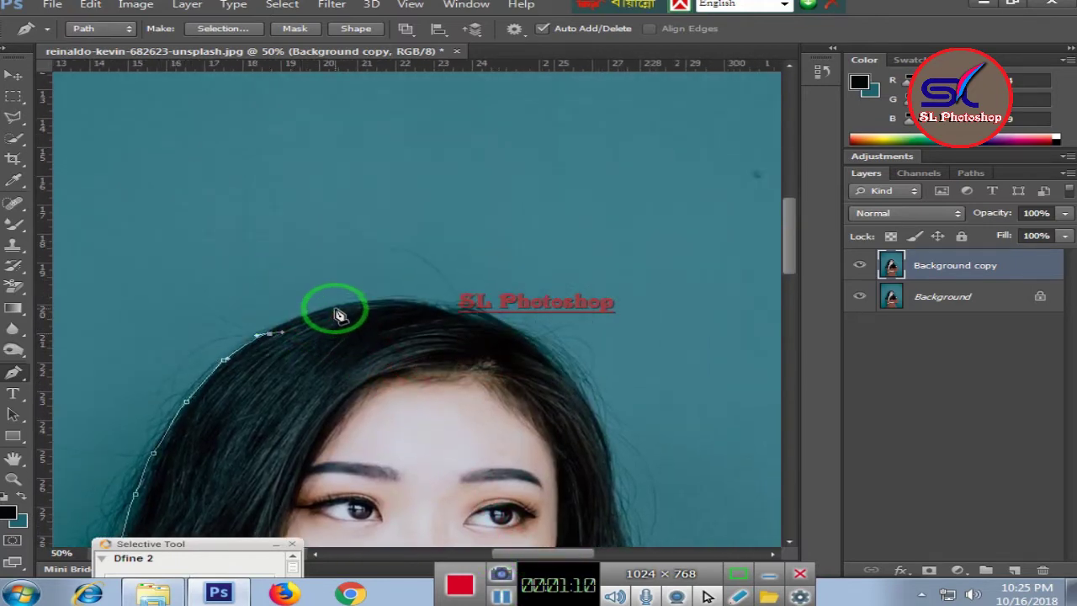
pyautogui.click(406, 302)
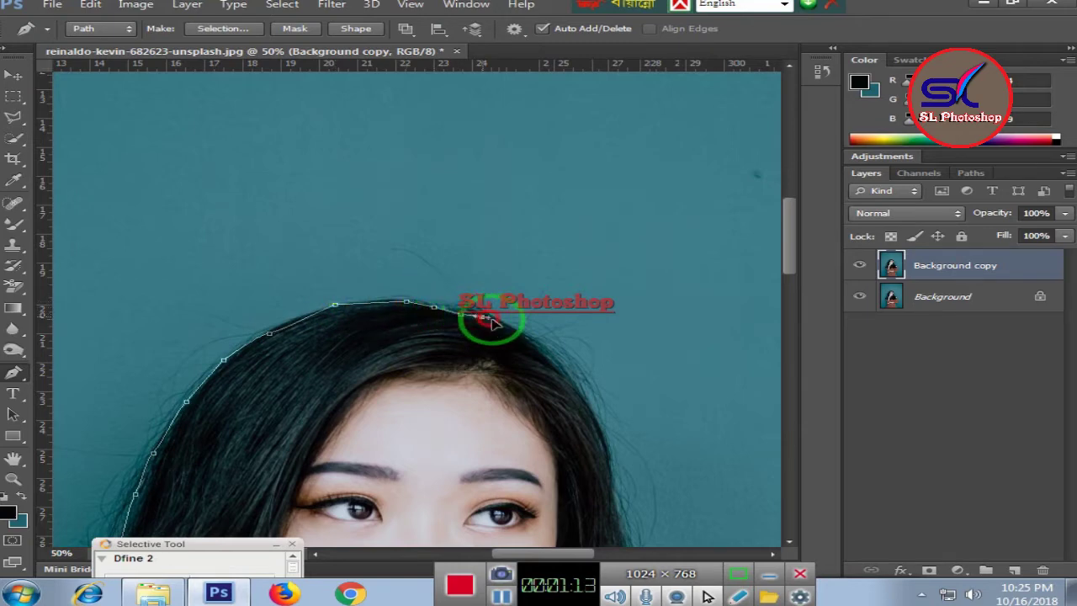
pyautogui.click(526, 336)
pyautogui.click(550, 357)
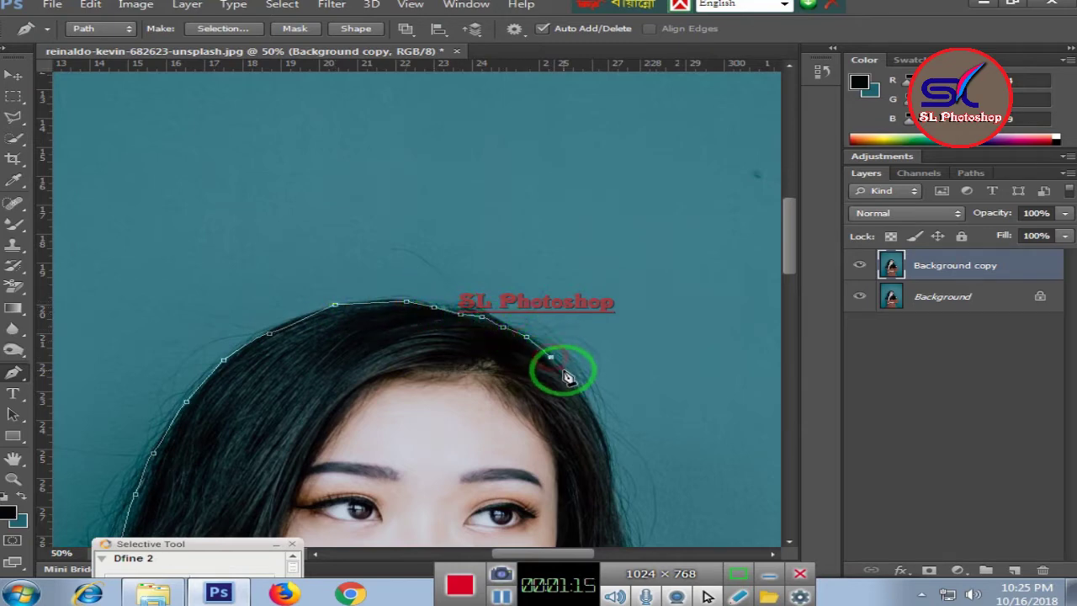
# Trace anchors down the right hair edge past the temple and eye.
pyautogui.scroll(-3, 610, 388)
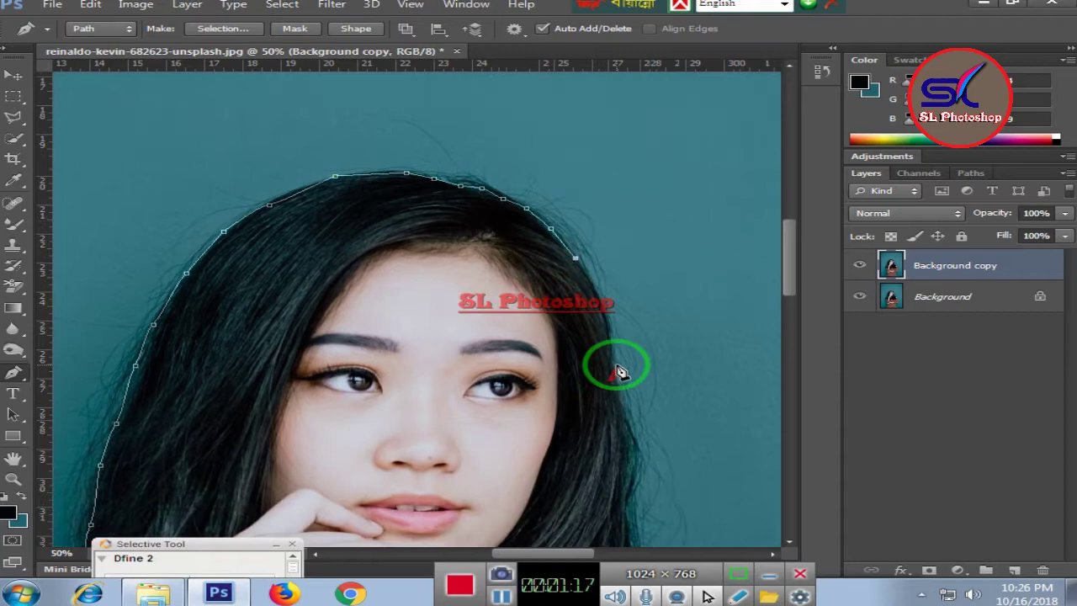
pyautogui.click(596, 292)
pyautogui.scroll(-2, 606, 296)
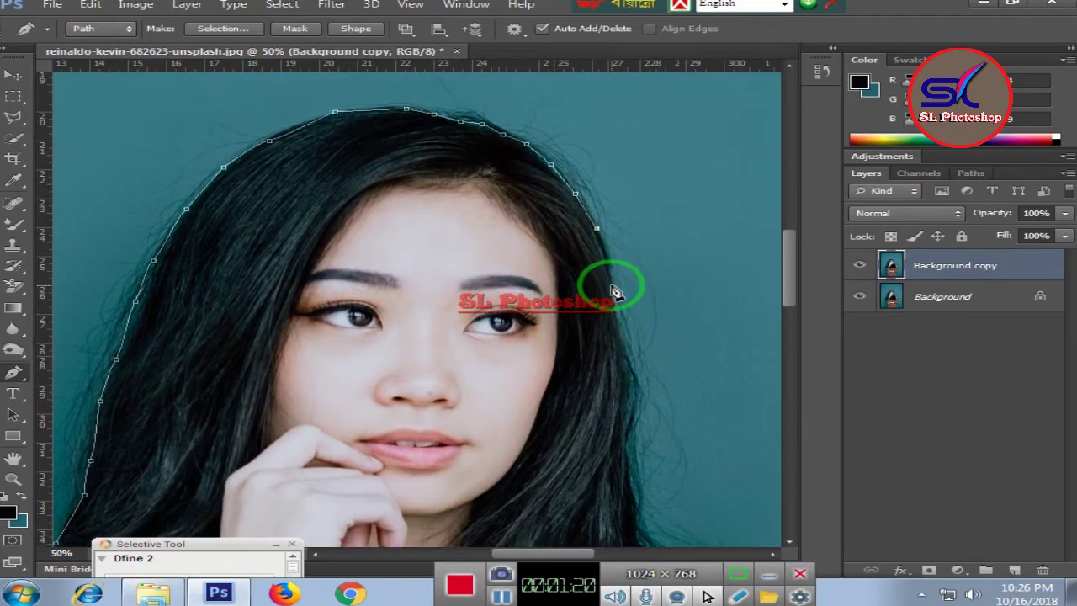
pyautogui.click(611, 280)
pyautogui.scroll(-2, 621, 308)
pyautogui.click(619, 249)
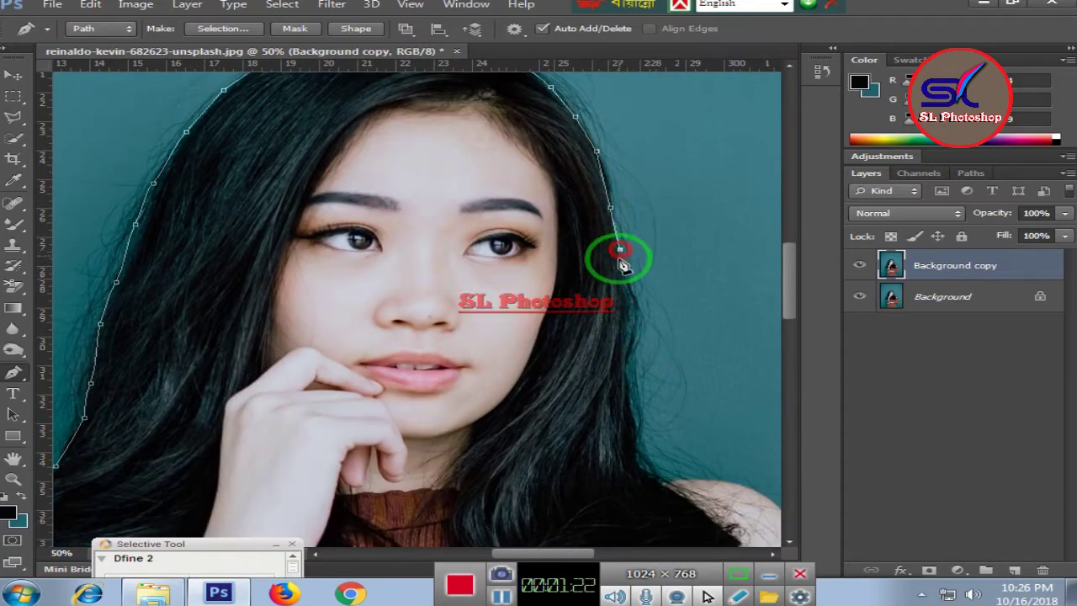
pyautogui.scroll(-2, 626, 269)
pyautogui.click(630, 241)
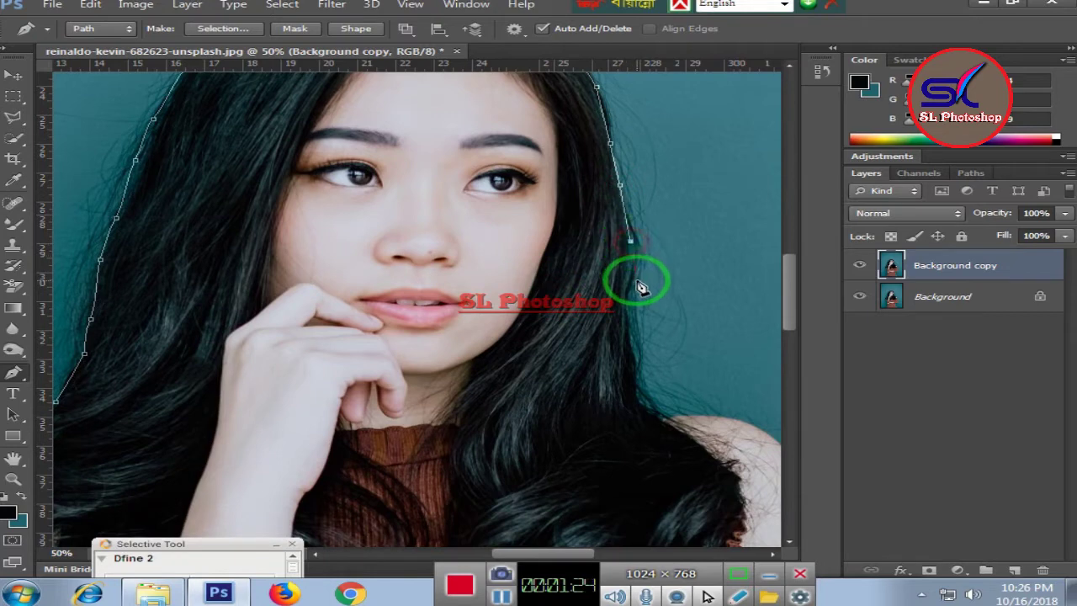
# Continue down the right hair beside the chin to where it meets the shoulder.
pyautogui.click(631, 277)
pyautogui.scroll(-2, 633, 282)
pyautogui.click(630, 245)
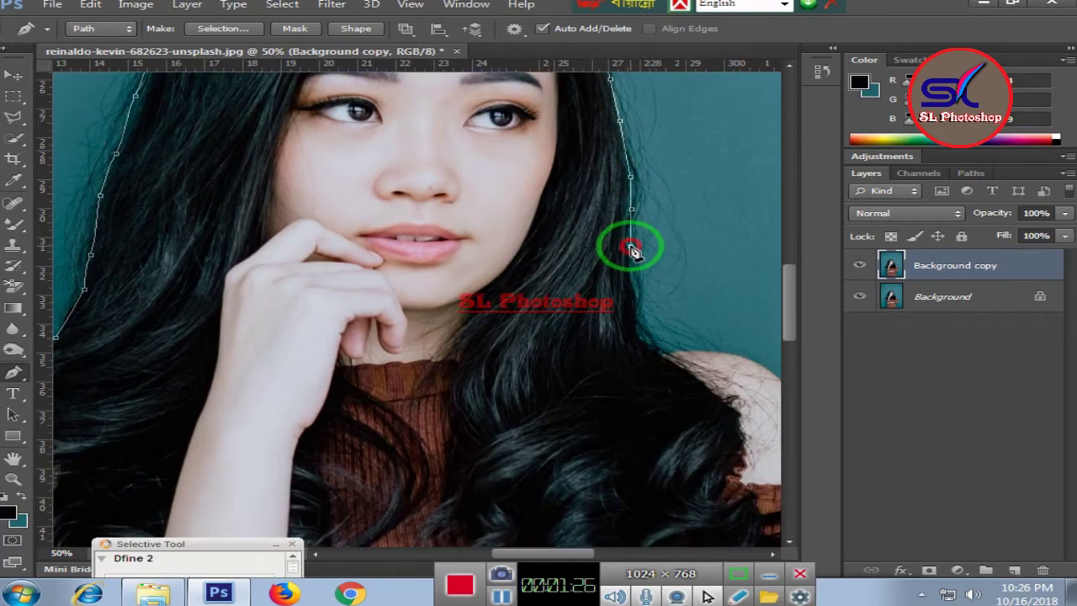
pyautogui.scroll(-1, 634, 288)
pyautogui.click(633, 248)
pyautogui.scroll(-1, 641, 278)
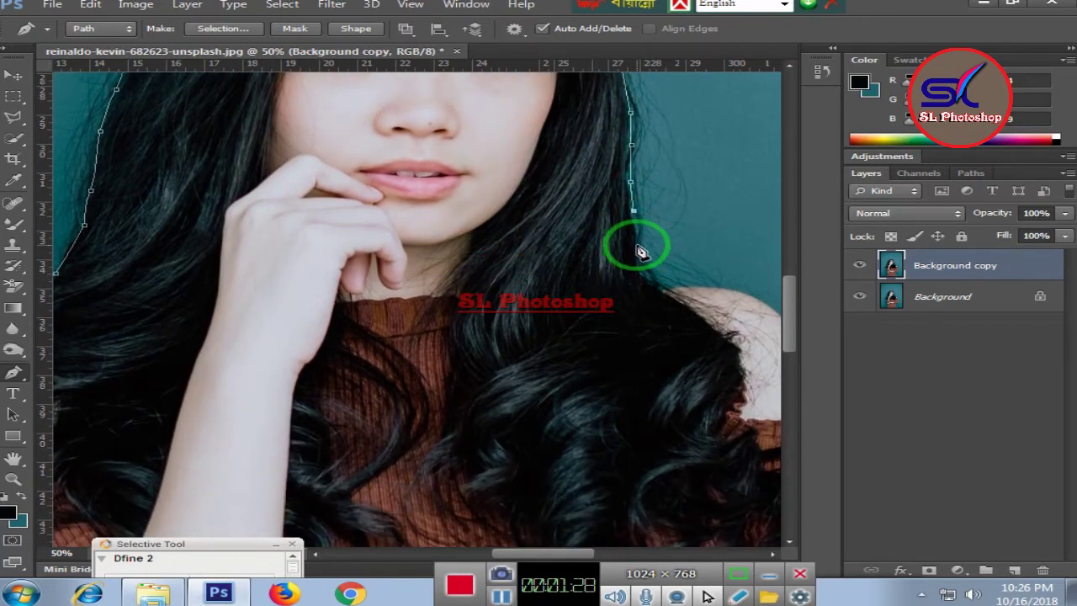
pyautogui.click(643, 275)
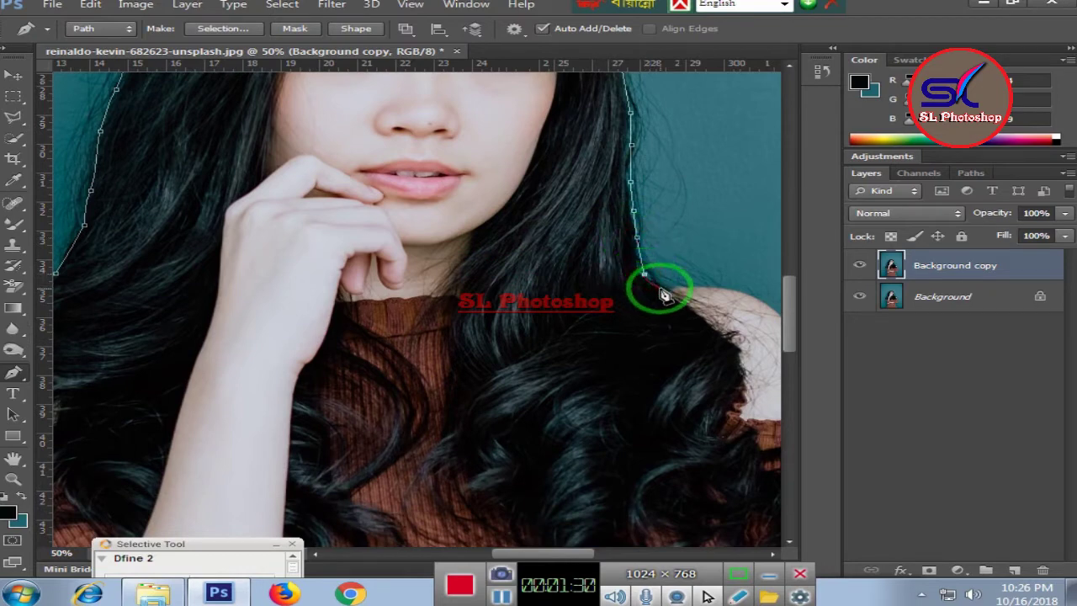
pyautogui.click(654, 286)
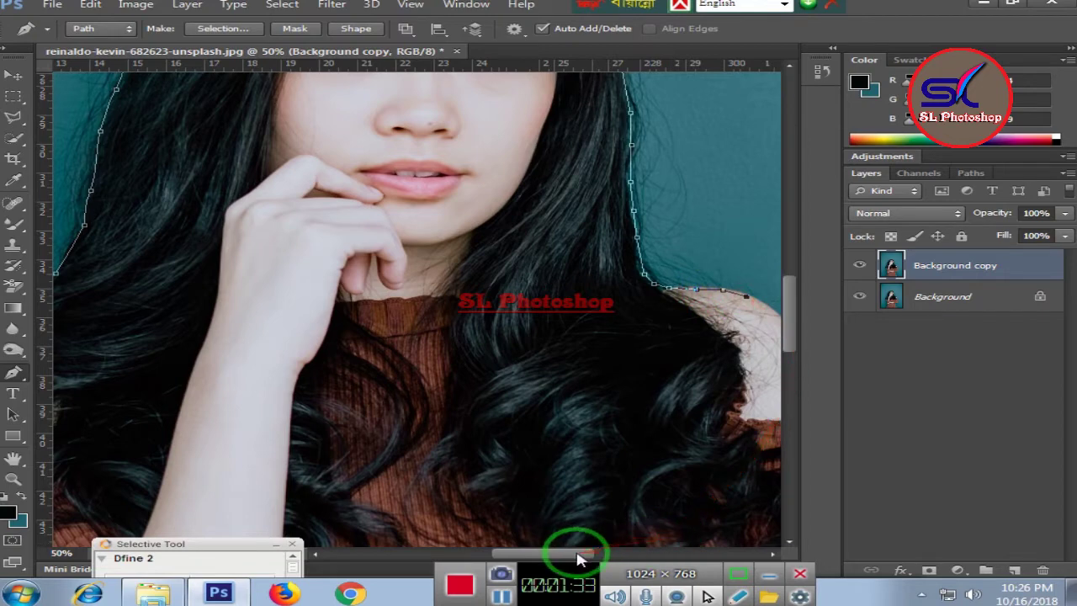
# Curve the path over the rounded shoulder and anchor it at the shoulder's edge.
pyautogui.scroll(-1, 577, 548)
pyautogui.moveTo(577, 553); pyautogui.dragTo(634, 553)
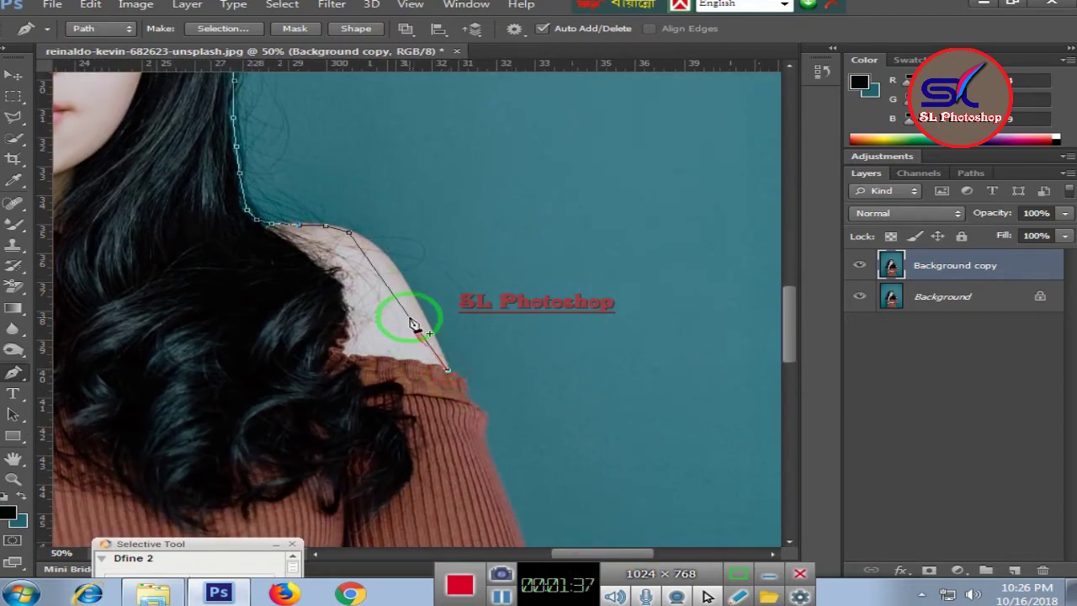
pyautogui.moveTo(397, 304); pyautogui.dragTo(402, 287)
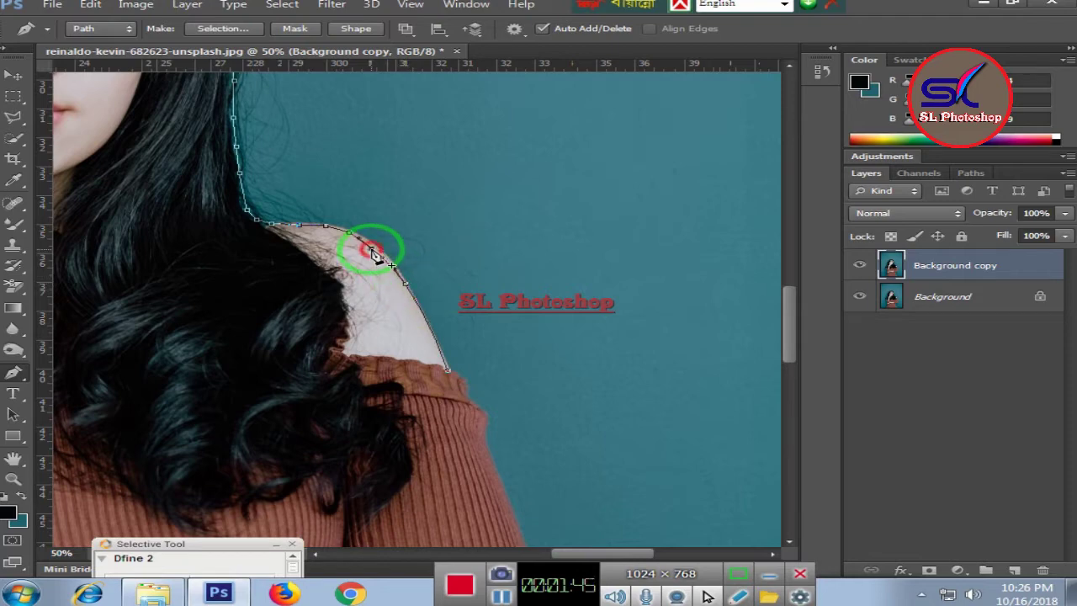
pyautogui.scroll(-2, 421, 277)
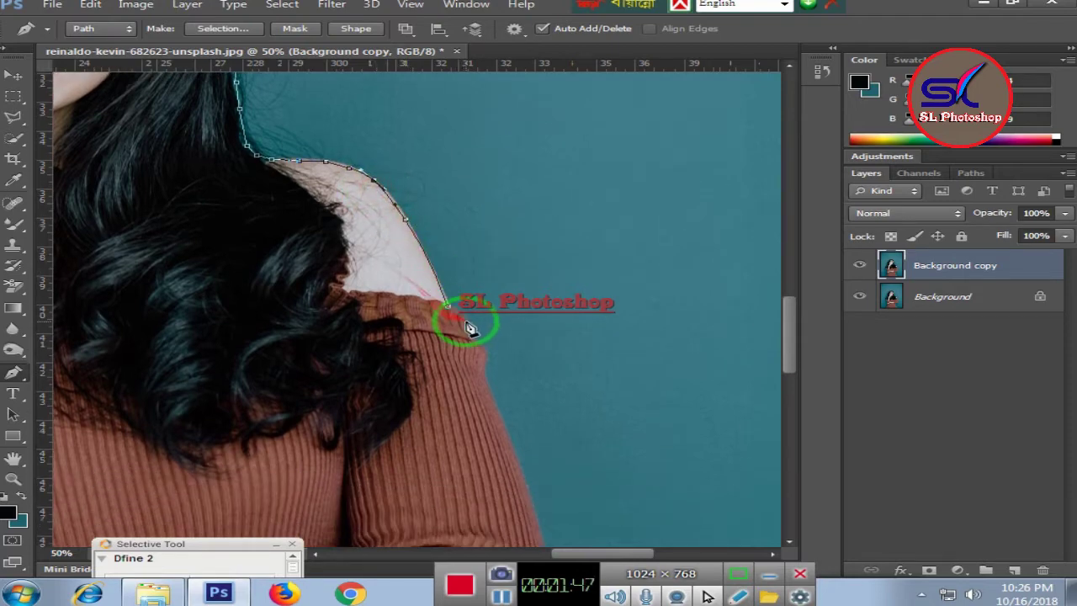
pyautogui.scroll(-2, 463, 303)
pyautogui.click(459, 259)
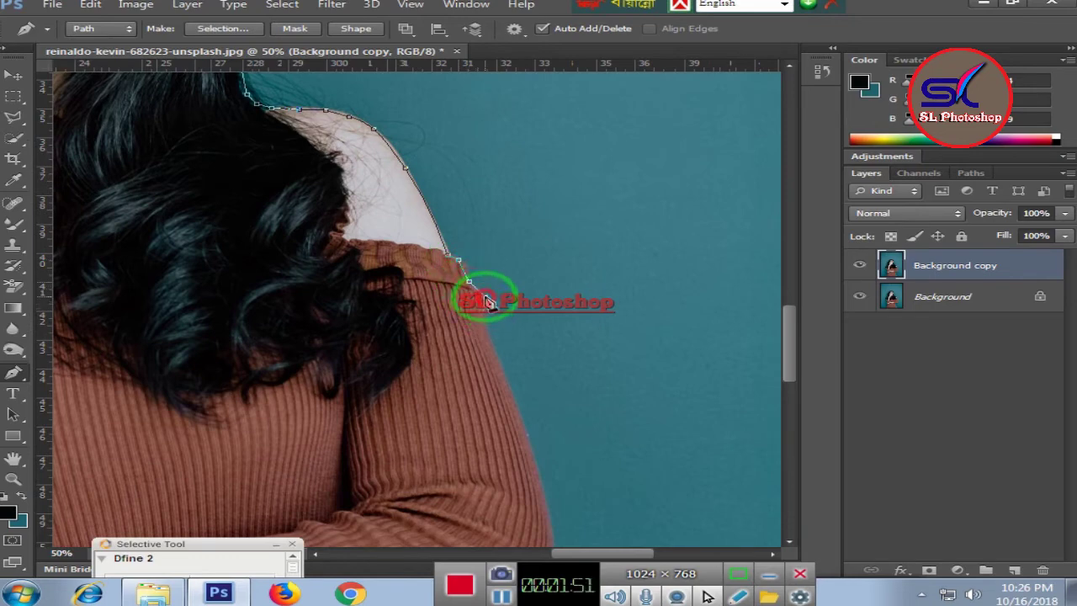
# Add anchors down the upper arm and sleeve to where the arm meets the body.
pyautogui.scroll(-1, 513, 370)
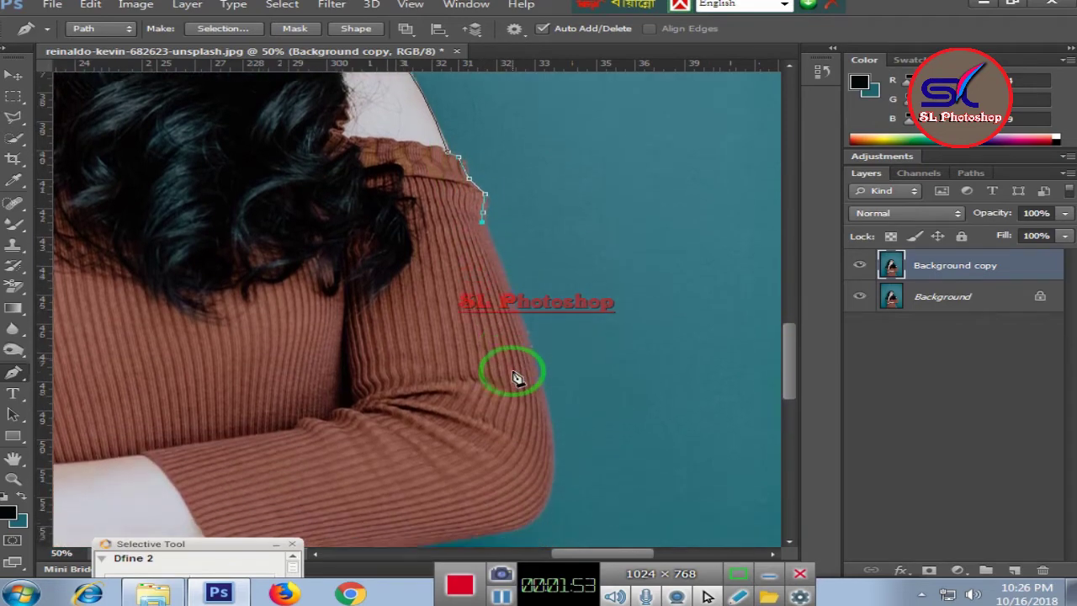
pyautogui.scroll(-1, 530, 375)
pyautogui.moveTo(549, 385); pyautogui.dragTo(556, 430)
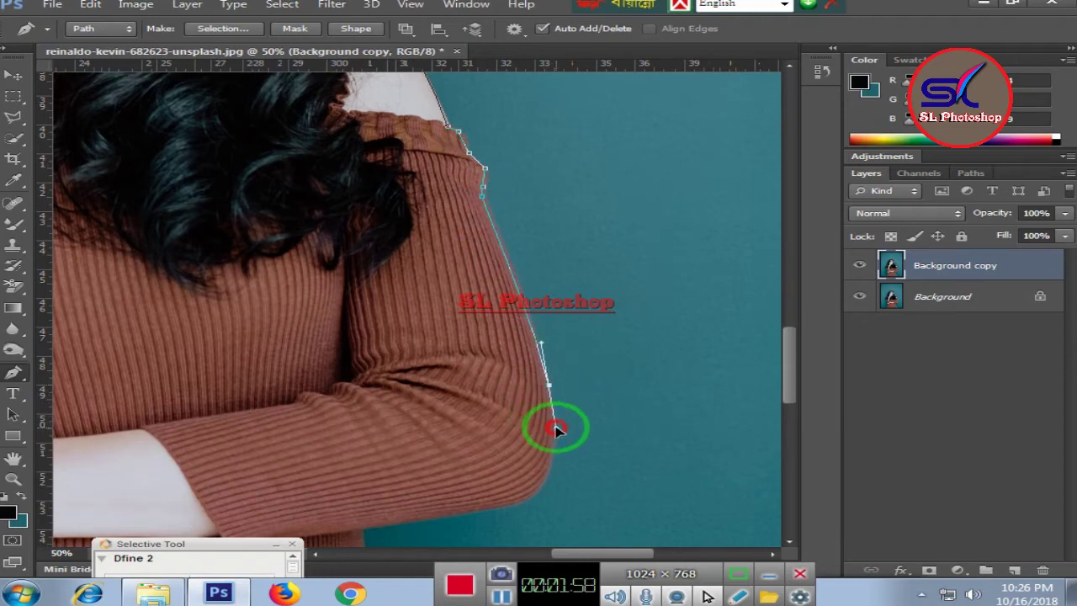
pyautogui.scroll(-1, 555, 420)
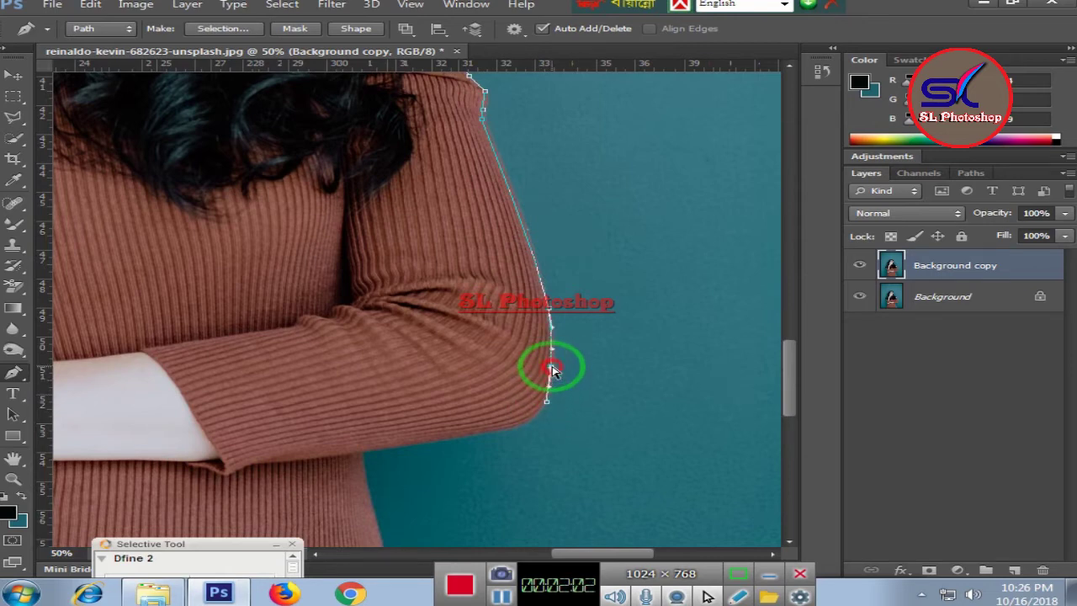
pyautogui.scroll(-1, 551, 374)
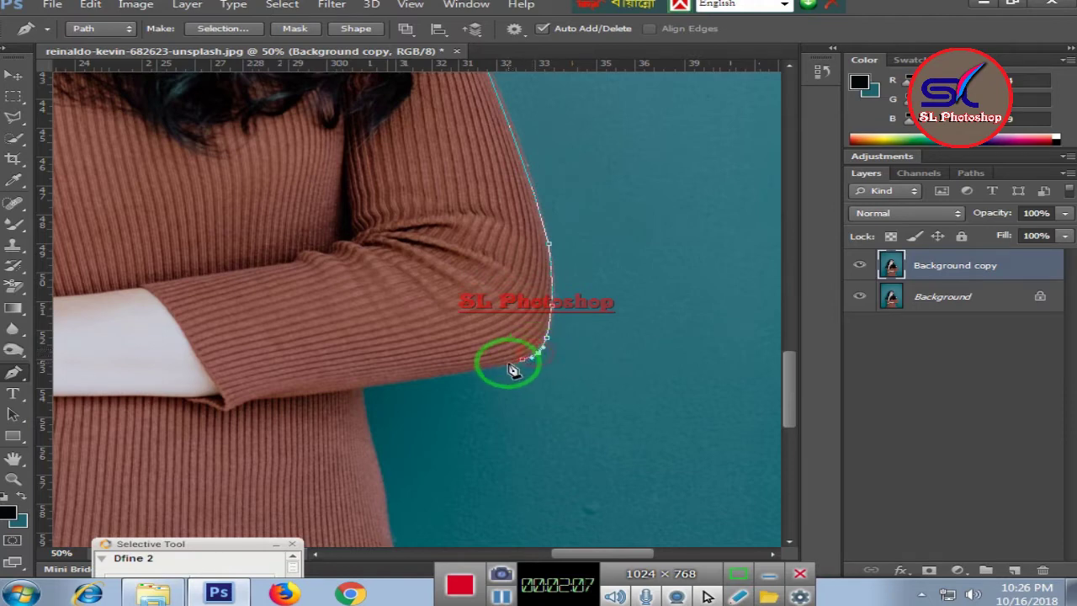
pyautogui.click(363, 388)
pyautogui.scroll(-2, 392, 389)
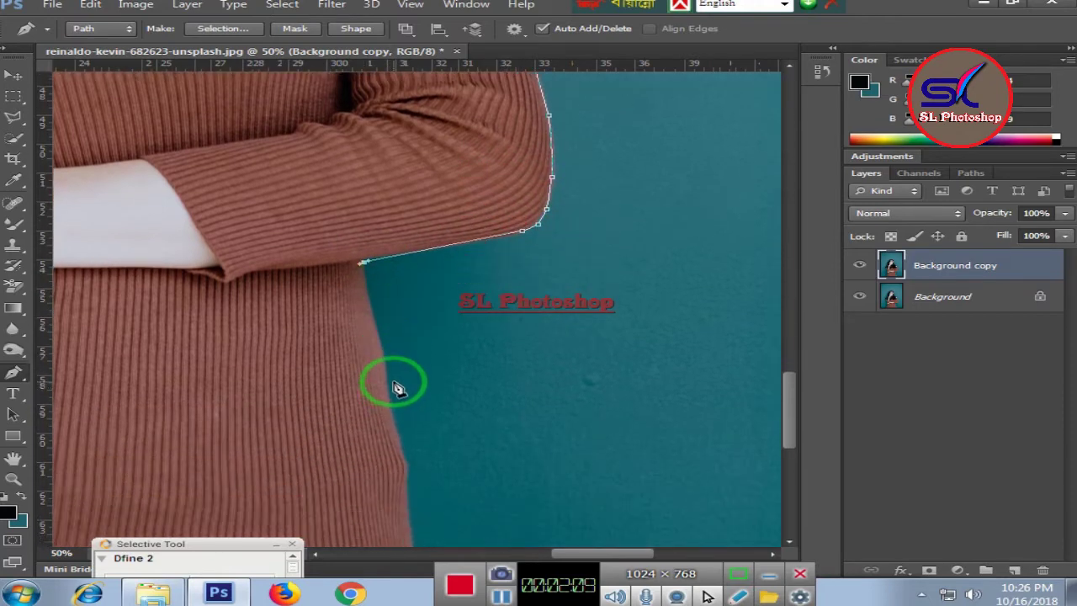
pyautogui.scroll(-1, 397, 388)
pyautogui.click(380, 286)
# Trace the sweater's right side edge down to the image's bottom edge.
pyautogui.scroll(-1, 387, 295)
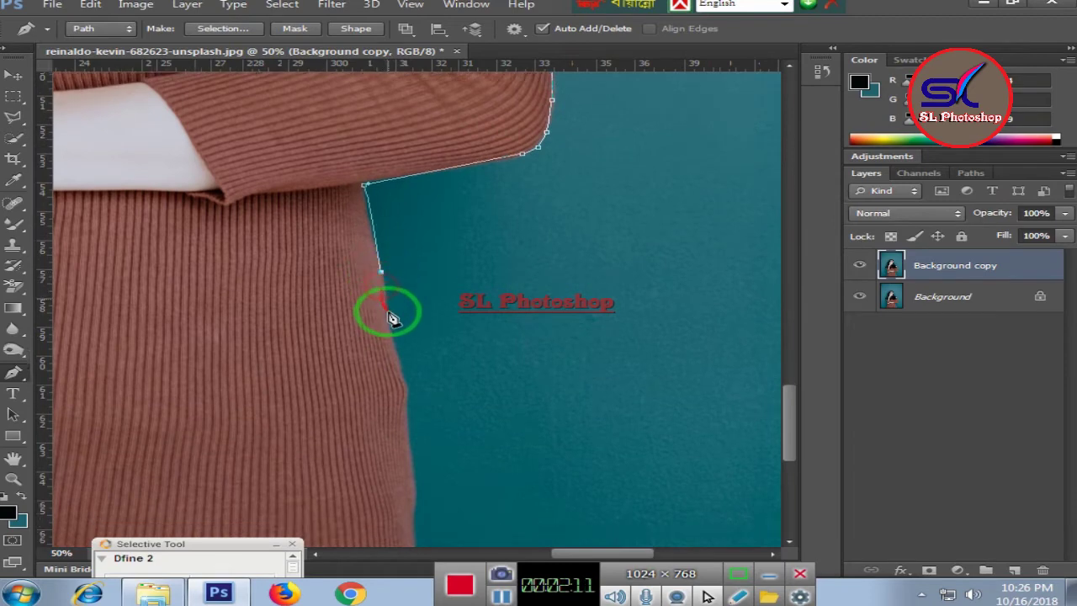
pyautogui.scroll(-1, 394, 312)
pyautogui.click(395, 251)
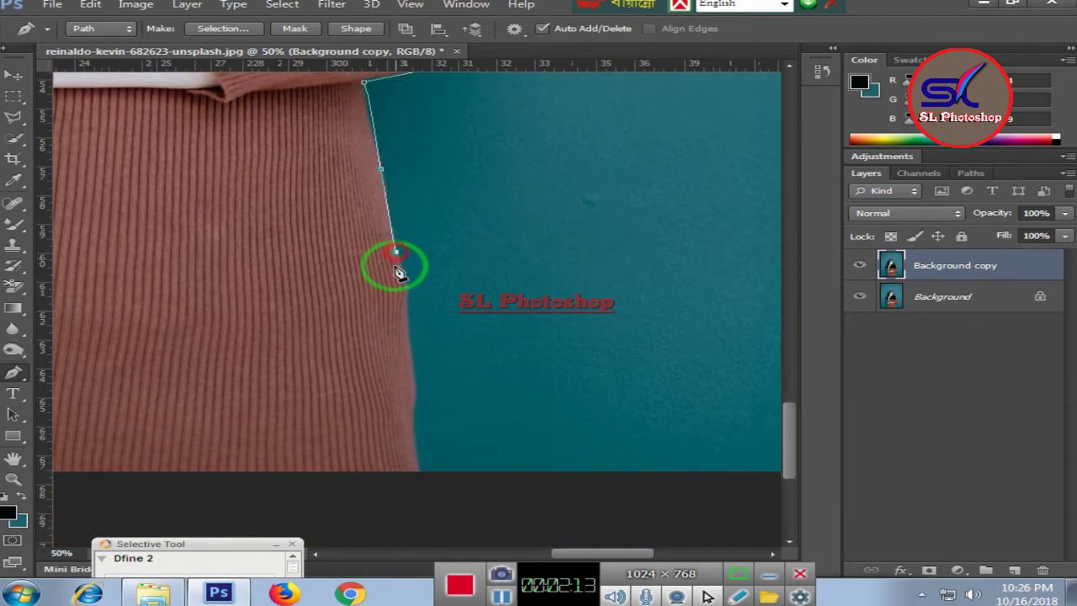
pyautogui.scroll(-1, 409, 274)
pyautogui.click(404, 240)
pyautogui.scroll(-1, 406, 278)
pyautogui.scroll(-1, 412, 286)
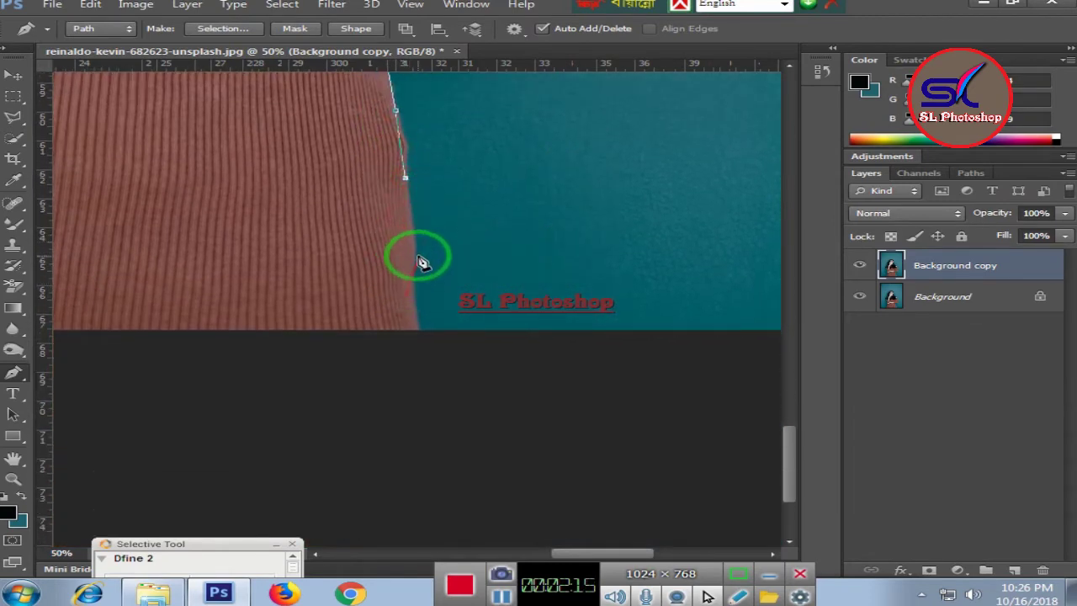
pyautogui.click(414, 248)
pyautogui.click(412, 287)
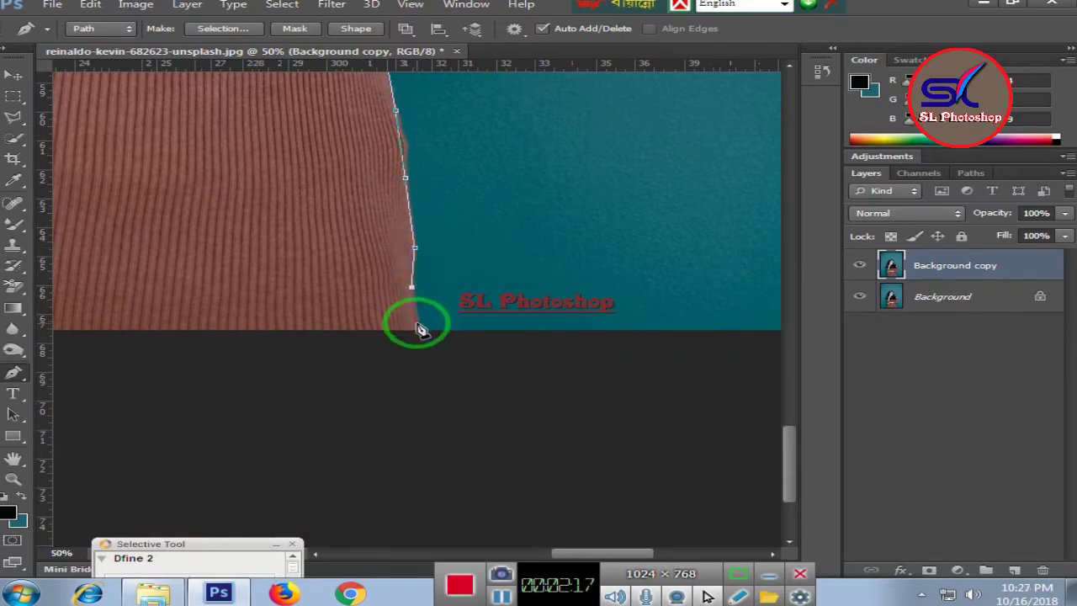
pyautogui.click(416, 327)
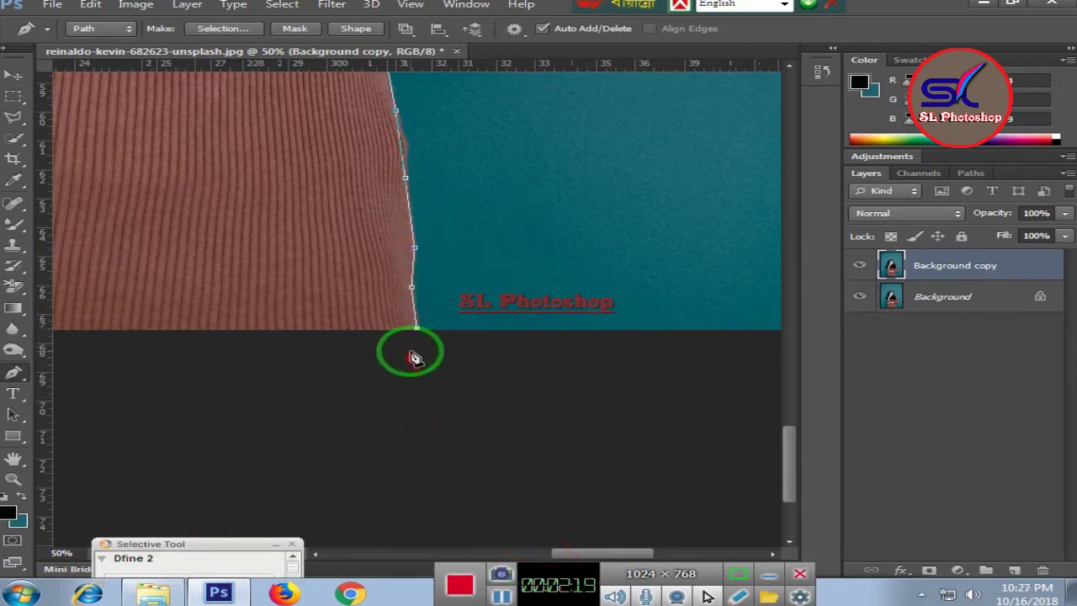
# Close the path at its starting anchor, load it as a selection and zoom to fit.
pyautogui.moveTo(577, 553); pyautogui.dragTo(482, 547)
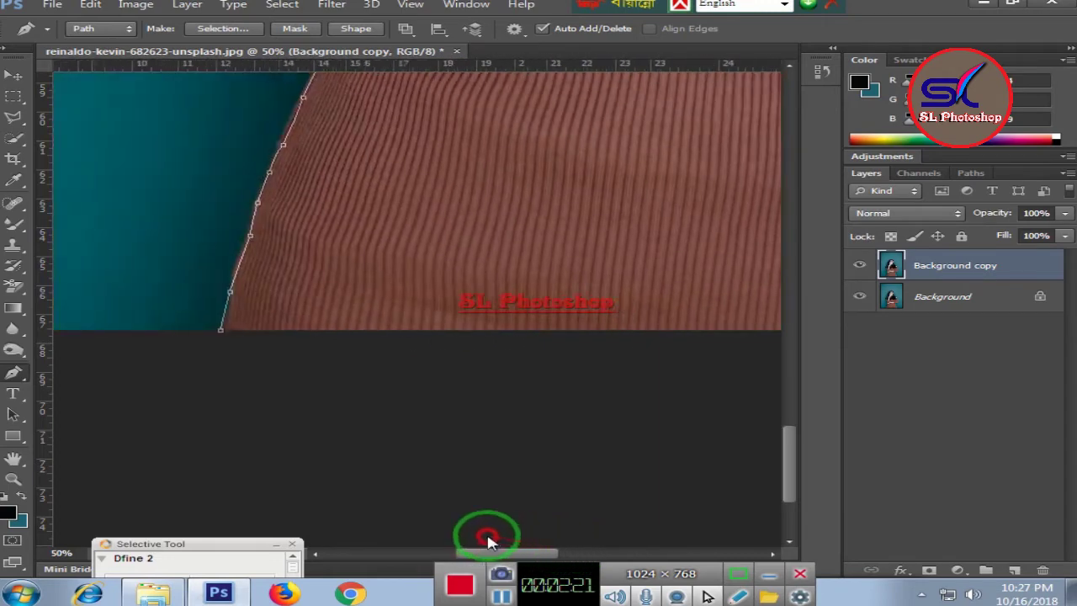
pyautogui.click(267, 359)
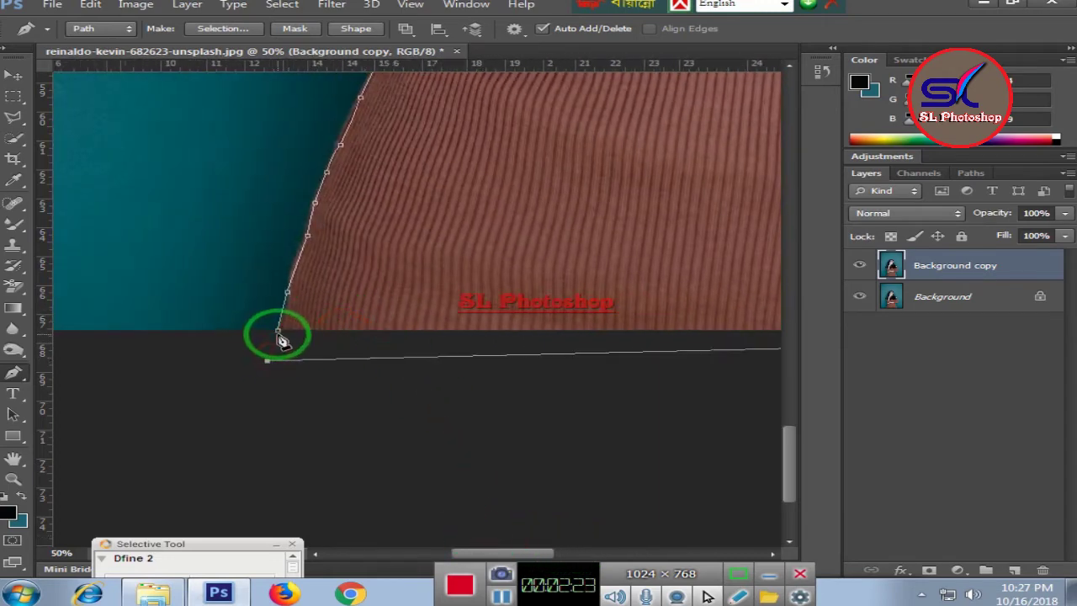
pyautogui.click(278, 332)
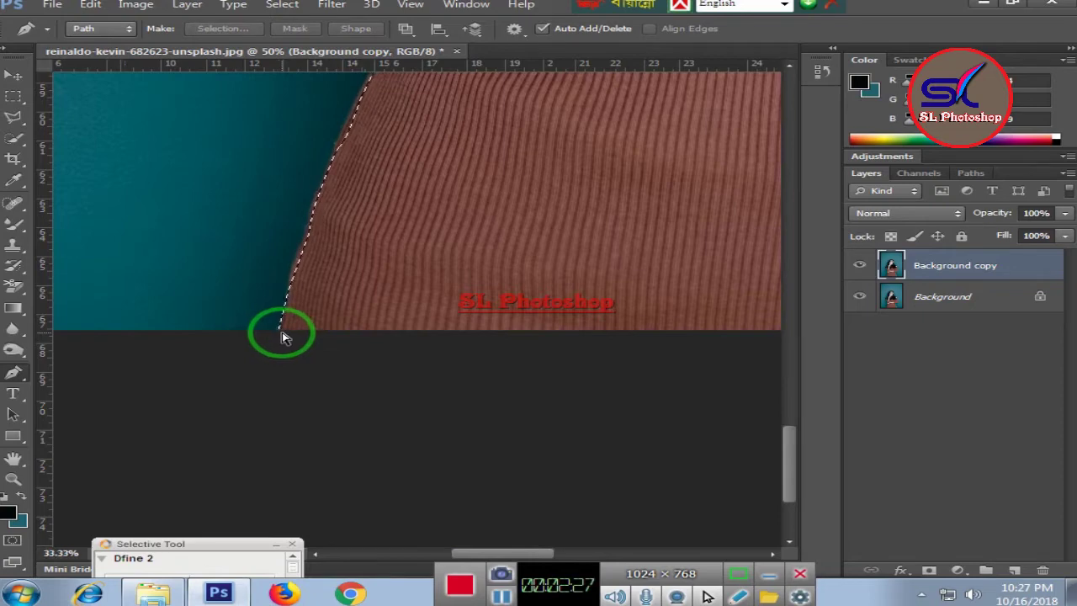
pyautogui.hotkey('ctrl', '-')
pyautogui.hotkey('ctrl', '-')
pyautogui.hotkey('ctrl', '-')
pyautogui.hotkey('ctrl', '-')
pyautogui.hotkey('ctrl', '-')
pyautogui.hotkey('ctrl', '-')
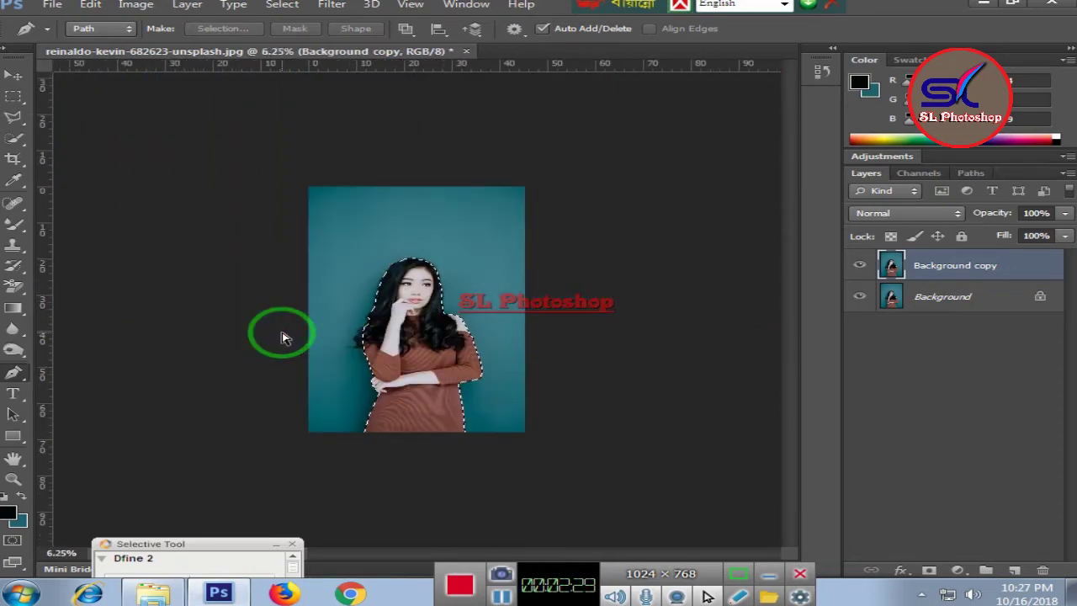
pyautogui.hotkey('ctrl', '+')
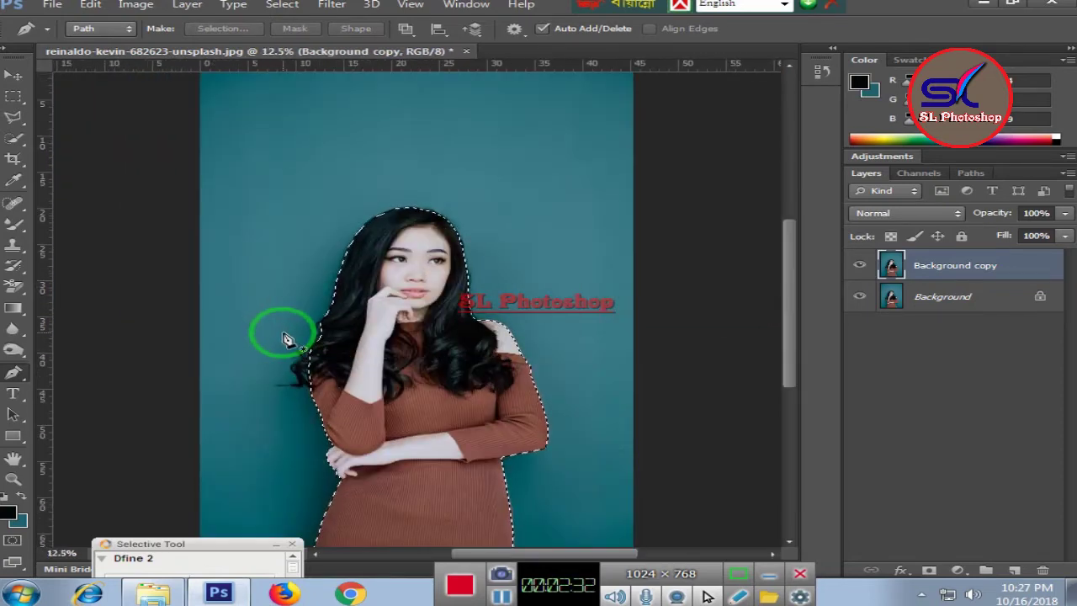
pyautogui.click(331, 5)
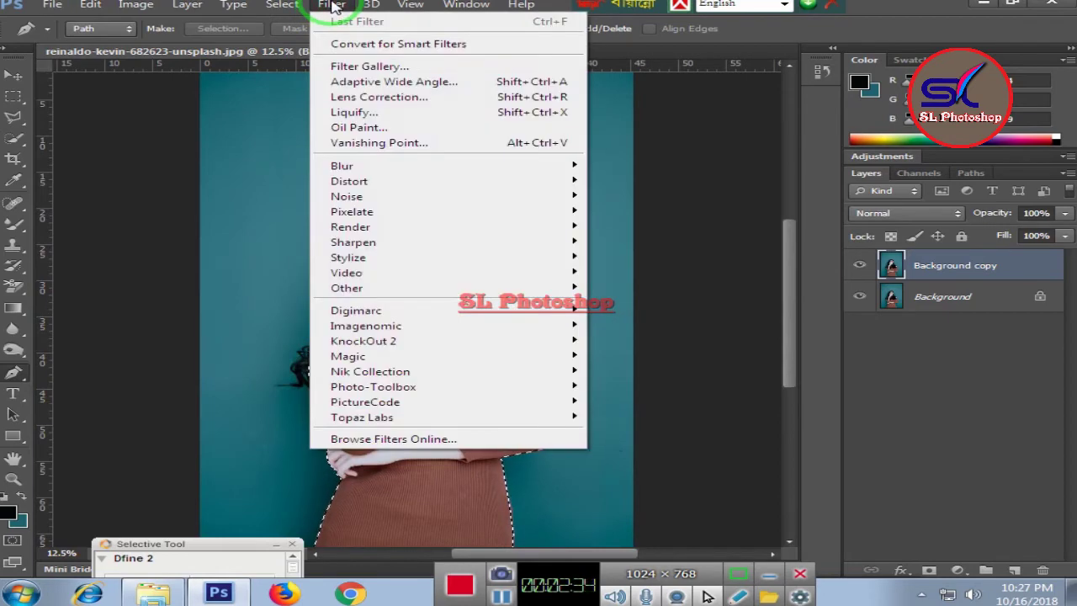
# Hide the Background layer and open Refine Edge with View set to On Layers.
pyautogui.click(859, 296)
pyautogui.click(332, 5)
pyautogui.moveTo(282, 5)
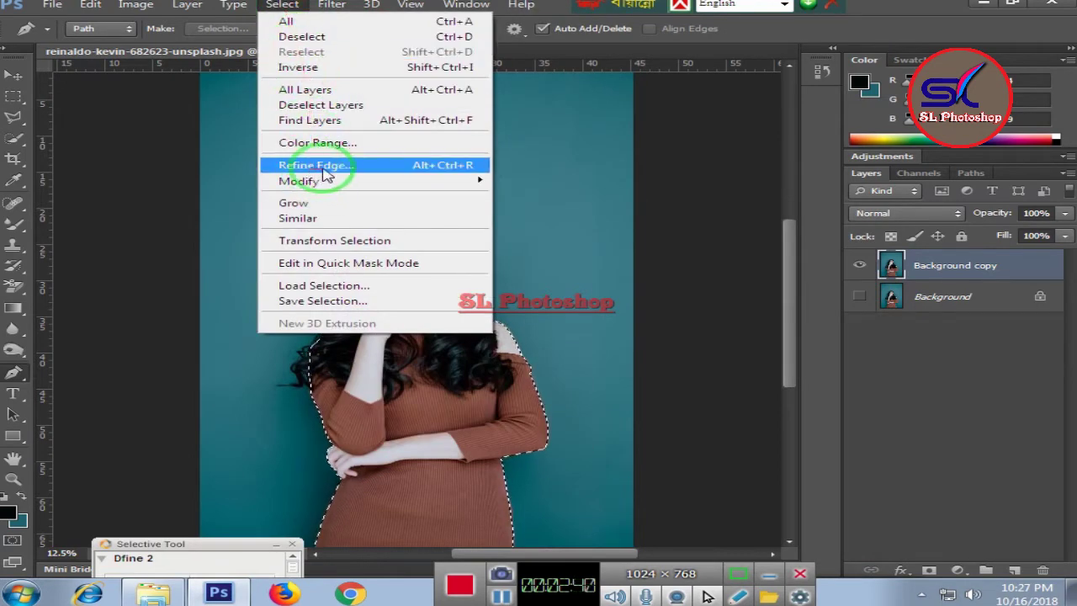
pyautogui.click(320, 166)
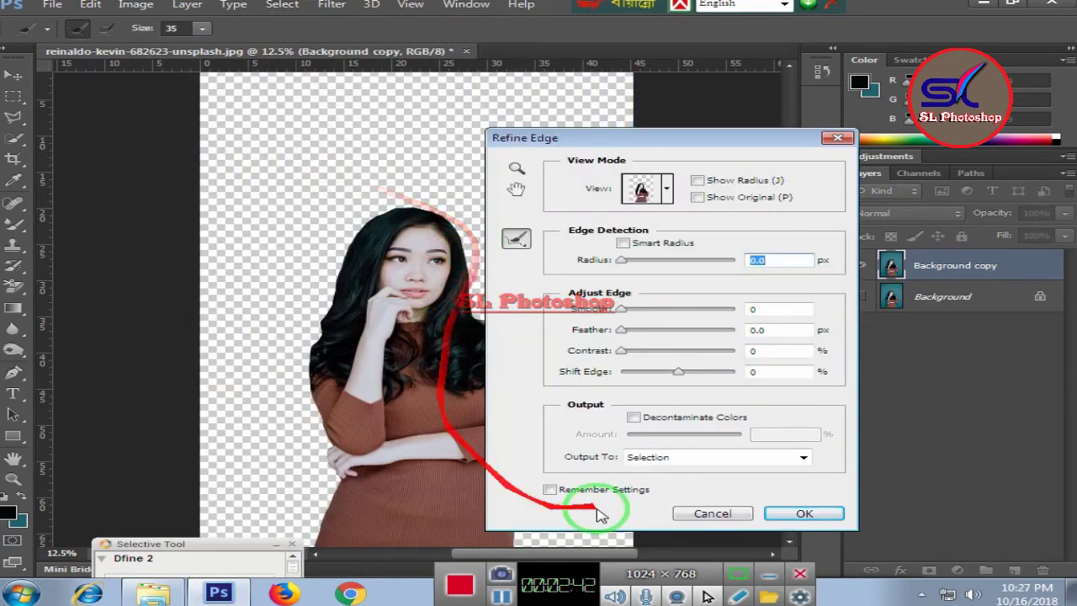
pyautogui.click(667, 187)
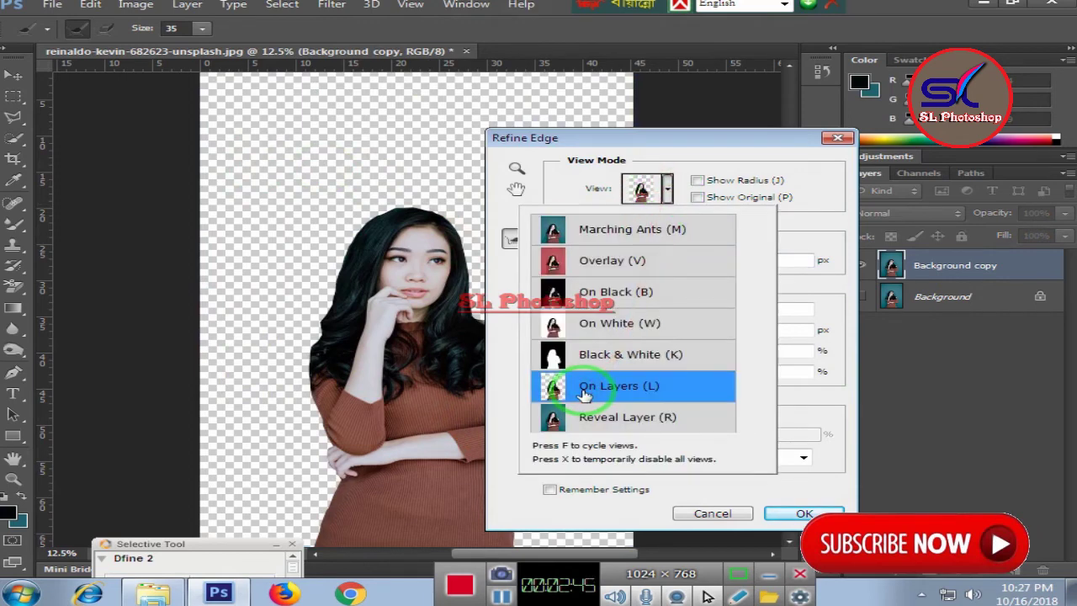
pyautogui.click(510, 240)
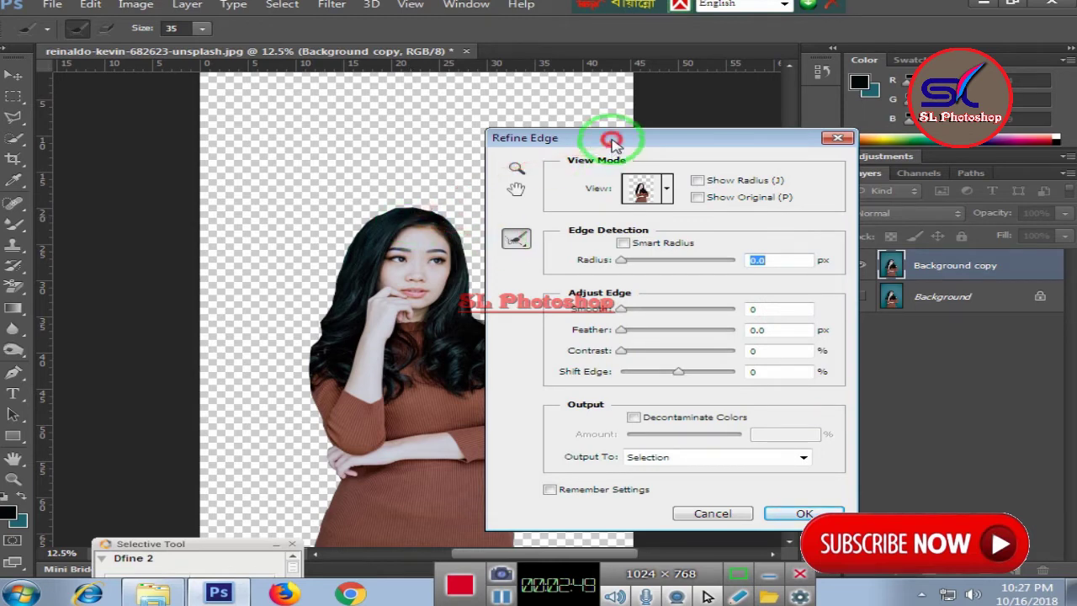
pyautogui.moveTo(620, 141); pyautogui.dragTo(854, 138)
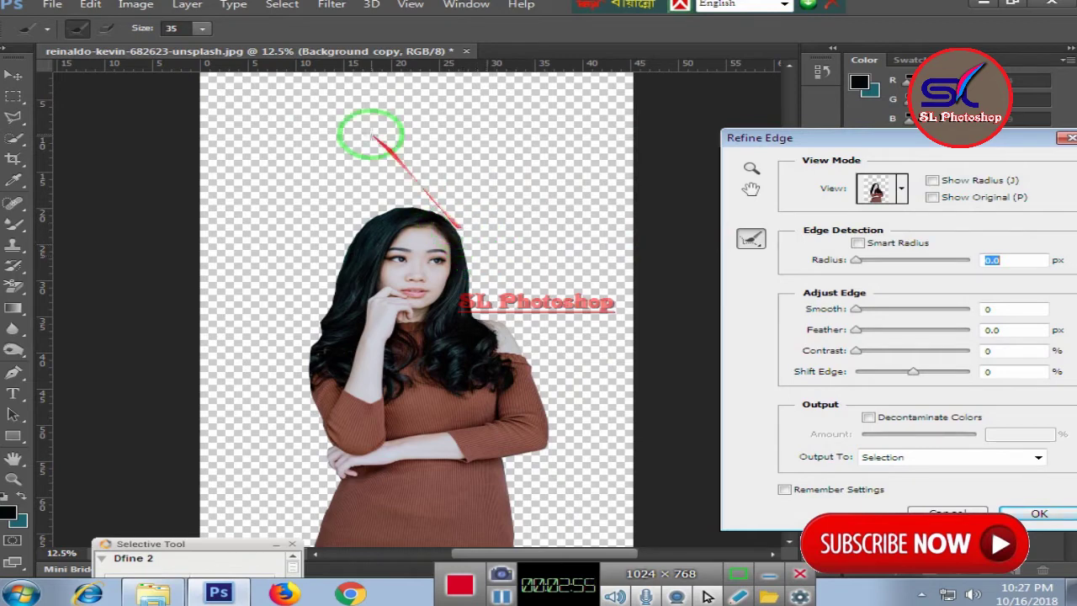
# Set the Refine Edge brush size to 99, zoom in, and brush the right hair by the cheek.
pyautogui.click(202, 29)
pyautogui.moveTo(201, 44); pyautogui.dragTo(230, 46)
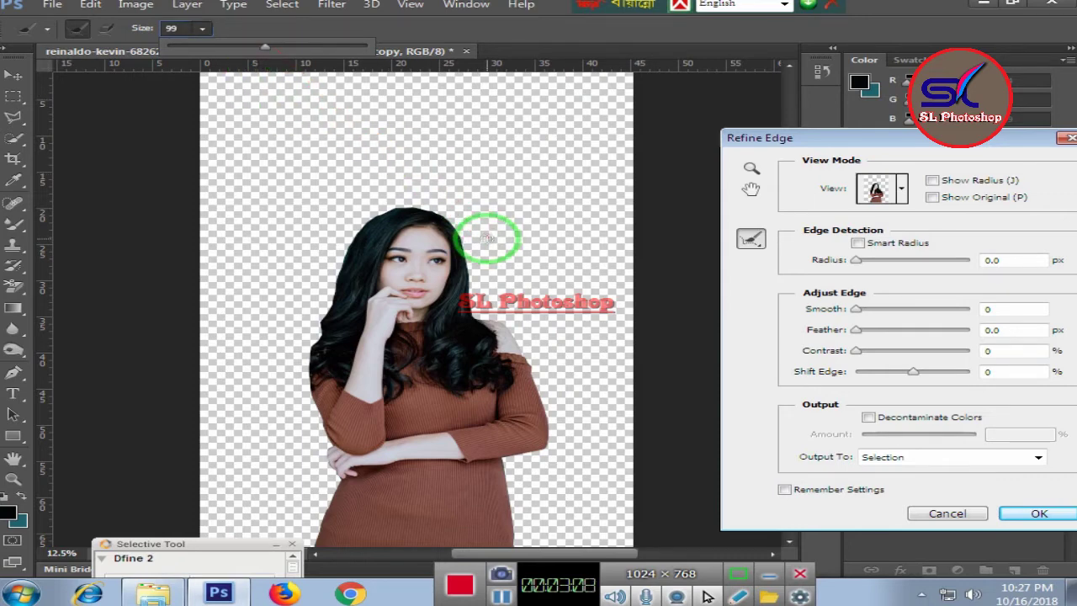
pyautogui.hotkey('ctrl', '+')
pyautogui.moveTo(498, 234)
pyautogui.mouseDown()
pyautogui.moveTo(654, 225)
pyautogui.moveTo(502, 140)
pyautogui.moveTo(515, 169)
pyautogui.mouseUp()
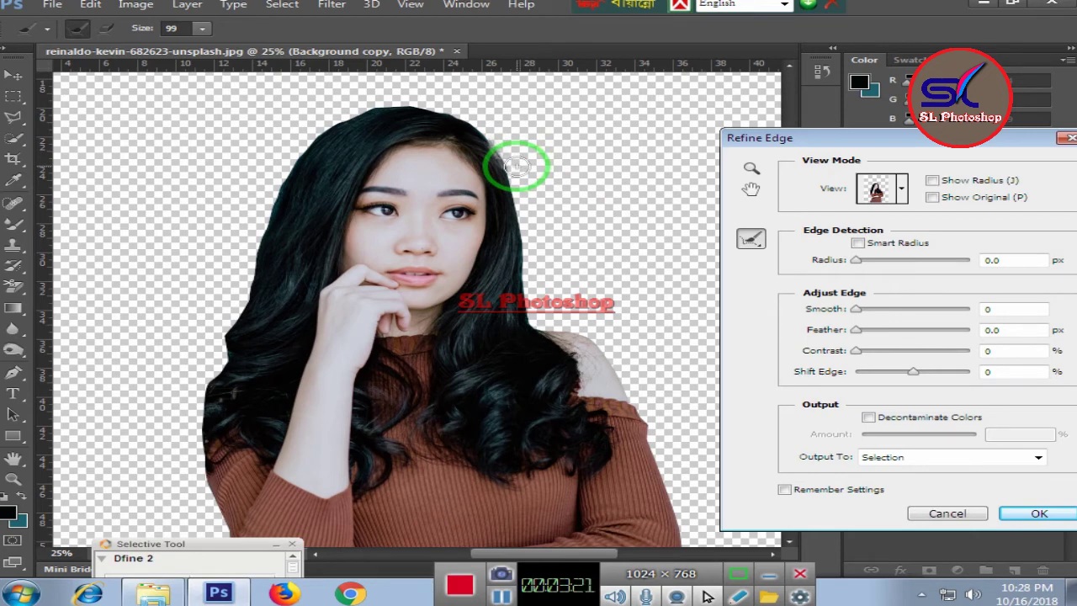
# Paint Refine Radius strokes down the right side of her hair.
pyautogui.moveTo(518, 166)
pyautogui.mouseDown()
pyautogui.moveTo(538, 248)
pyautogui.moveTo(535, 283)
pyautogui.moveTo(545, 287)
pyautogui.mouseUp()
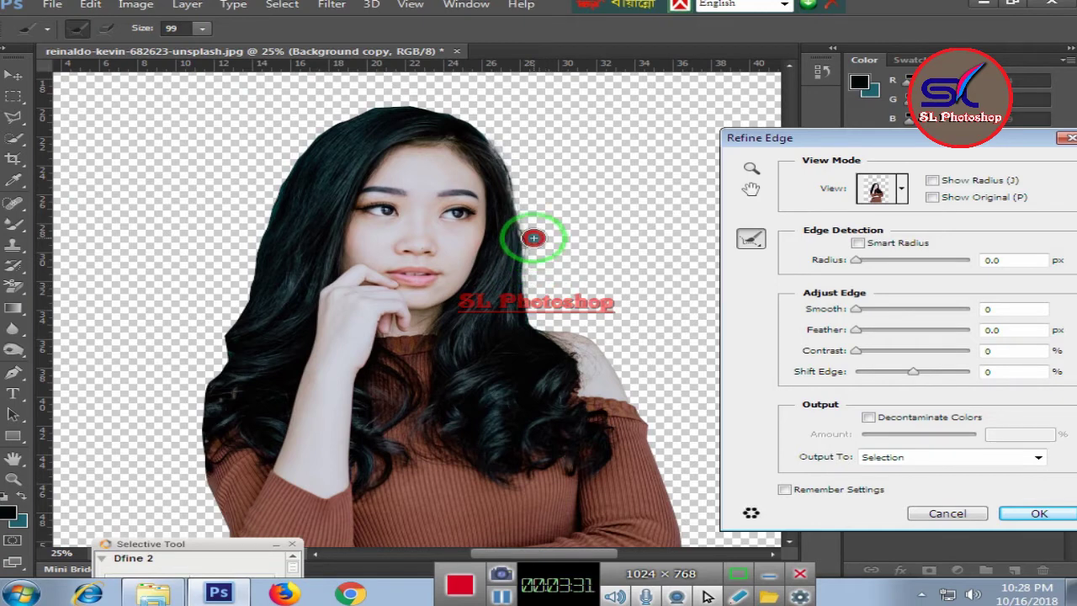
pyautogui.moveTo(534, 239); pyautogui.dragTo(535, 316)
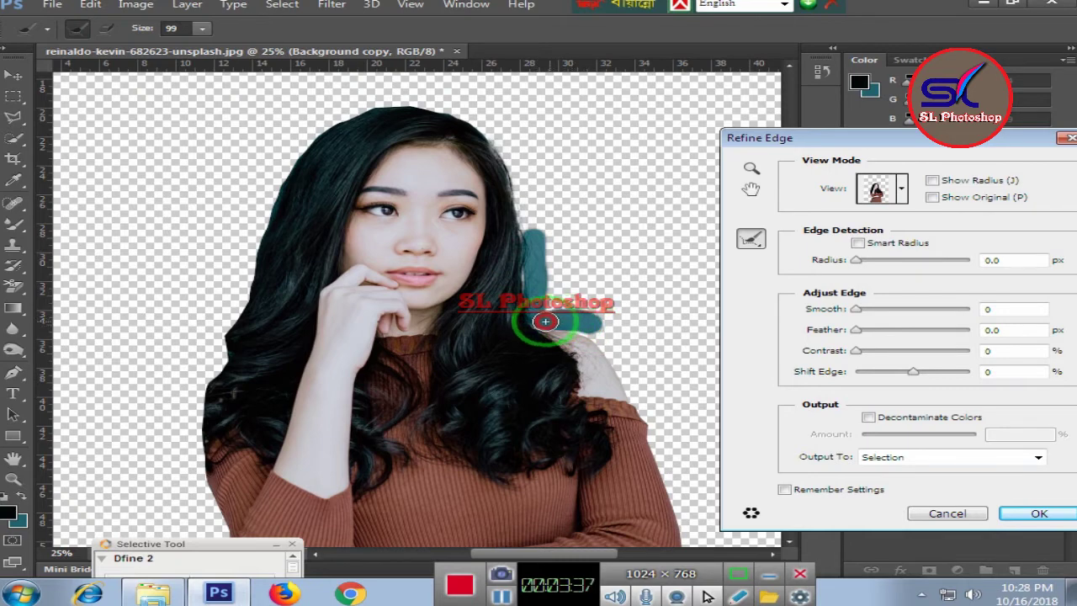
pyautogui.moveTo(543, 307)
pyautogui.mouseDown()
pyautogui.moveTo(510, 154)
pyautogui.moveTo(474, 113)
pyautogui.moveTo(383, 94)
pyautogui.mouseUp()
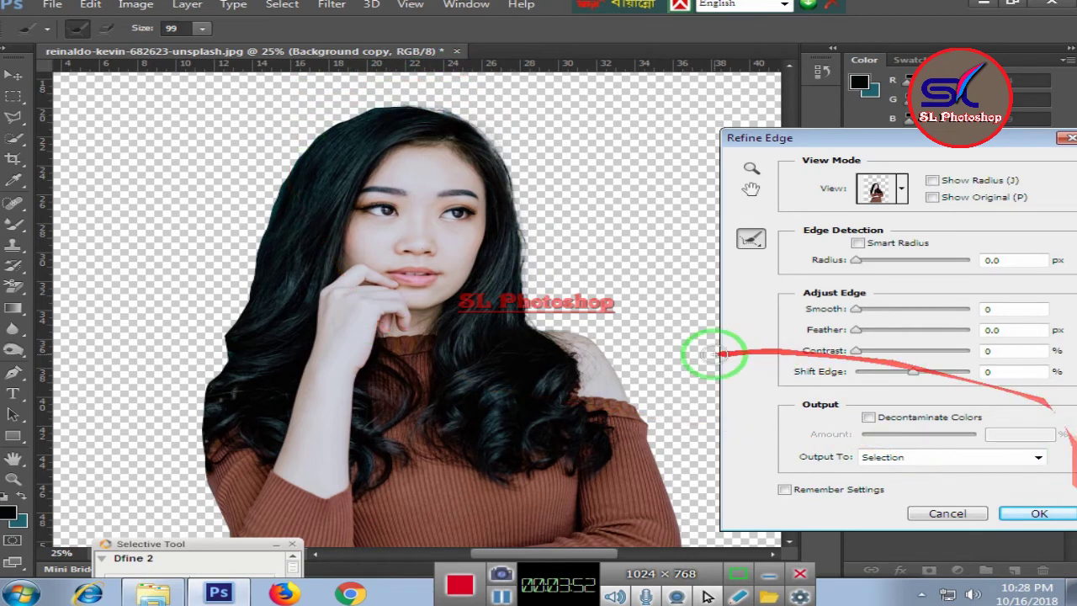
# Paint along the lower-left curly ends and the upper-left hair edge.
pyautogui.moveTo(569, 553); pyautogui.dragTo(537, 554)
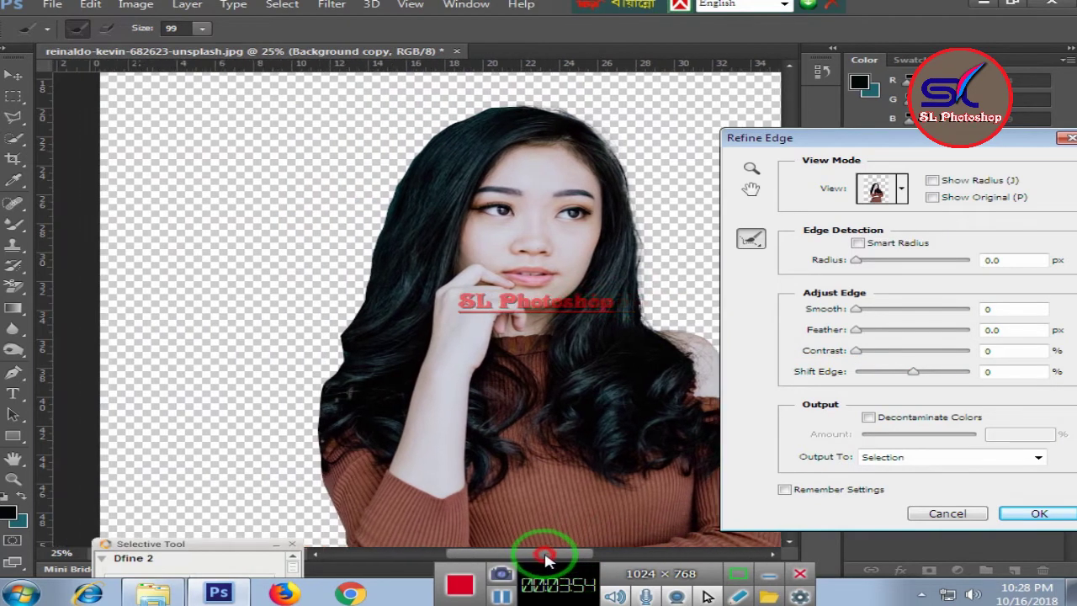
pyautogui.moveTo(344, 387)
pyautogui.mouseDown()
pyautogui.moveTo(343, 489)
pyautogui.moveTo(344, 379)
pyautogui.moveTo(337, 450)
pyautogui.moveTo(344, 468)
pyautogui.moveTo(345, 440)
pyautogui.moveTo(349, 480)
pyautogui.moveTo(342, 426)
pyautogui.moveTo(371, 339)
pyautogui.moveTo(365, 312)
pyautogui.mouseUp()
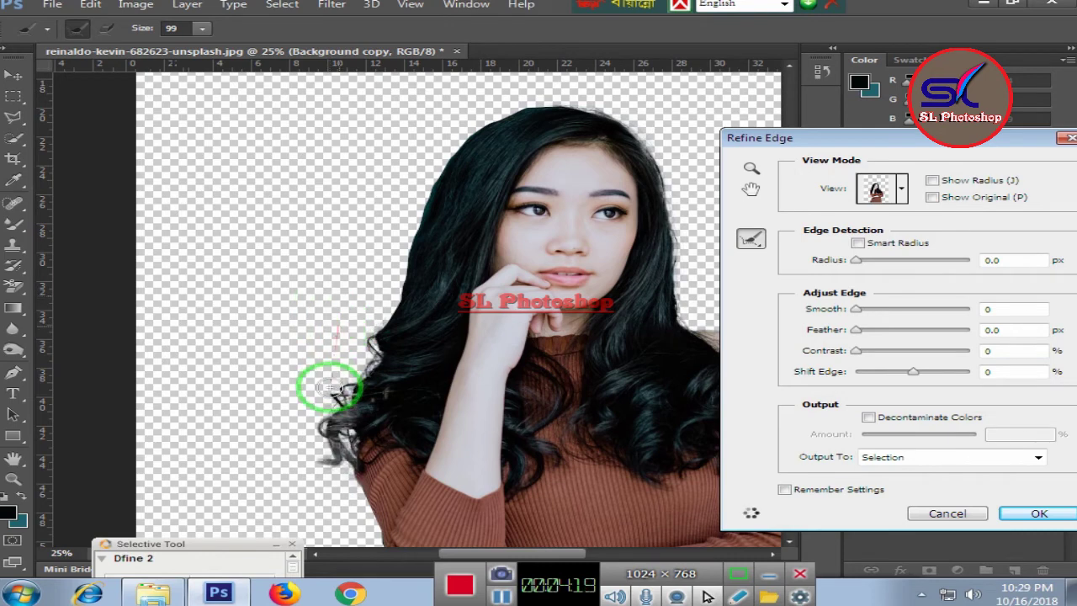
pyautogui.moveTo(325, 385)
pyautogui.mouseDown()
pyautogui.moveTo(367, 336)
pyautogui.moveTo(428, 156)
pyautogui.moveTo(318, 404)
pyautogui.moveTo(326, 421)
pyautogui.moveTo(312, 373)
pyautogui.moveTo(303, 418)
pyautogui.moveTo(315, 491)
pyautogui.moveTo(260, 445)
pyautogui.moveTo(341, 477)
pyautogui.moveTo(346, 492)
pyautogui.moveTo(336, 467)
pyautogui.moveTo(324, 480)
pyautogui.moveTo(310, 463)
pyautogui.moveTo(301, 312)
pyautogui.moveTo(359, 203)
pyautogui.mouseUp()
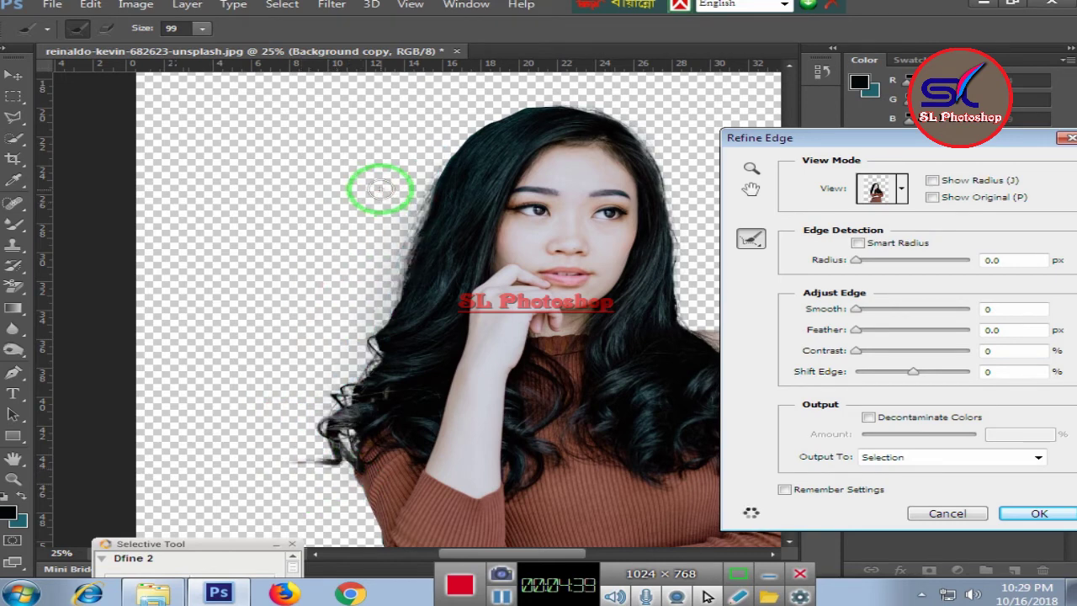
pyautogui.moveTo(452, 127)
pyautogui.mouseDown()
pyautogui.moveTo(428, 172)
pyautogui.moveTo(464, 121)
pyautogui.moveTo(543, 99)
pyautogui.moveTo(596, 102)
pyautogui.moveTo(524, 98)
pyautogui.moveTo(479, 113)
pyautogui.moveTo(448, 150)
pyautogui.moveTo(496, 108)
pyautogui.moveTo(438, 149)
pyautogui.moveTo(413, 192)
pyautogui.moveTo(459, 101)
pyautogui.moveTo(631, 108)
pyautogui.moveTo(560, 89)
pyautogui.moveTo(485, 90)
pyautogui.mouseUp()
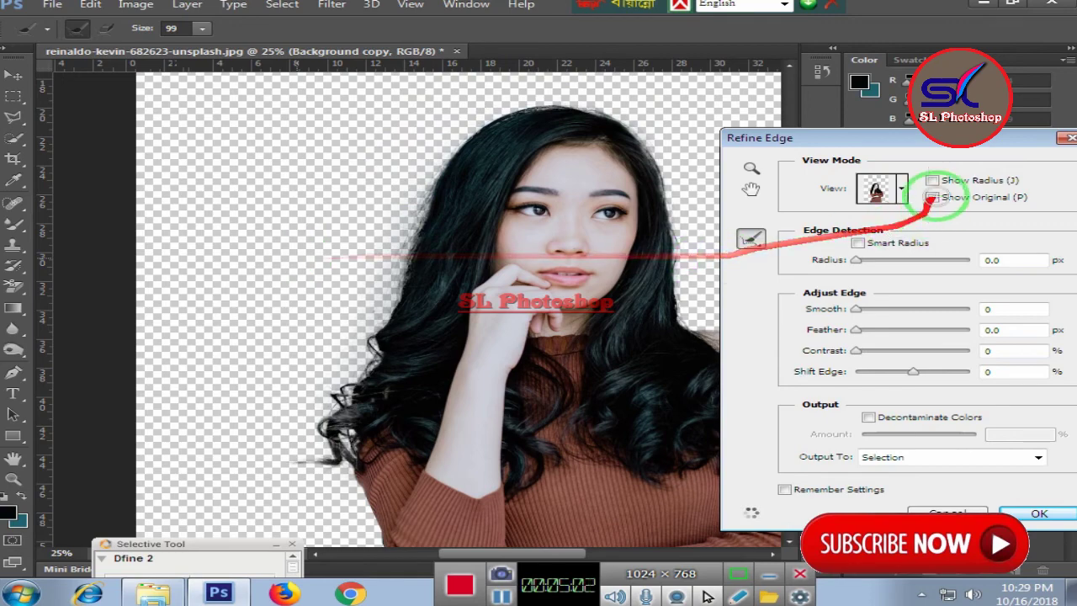
# Set Refine Edge Radius to 1.0 px and Contrast to 7, and refine the right-side and top hair edges.
pyautogui.moveTo(947, 142)
pyautogui.mouseDown()
pyautogui.moveTo(267, 245)
pyautogui.moveTo(241, 235)
pyautogui.mouseUp()
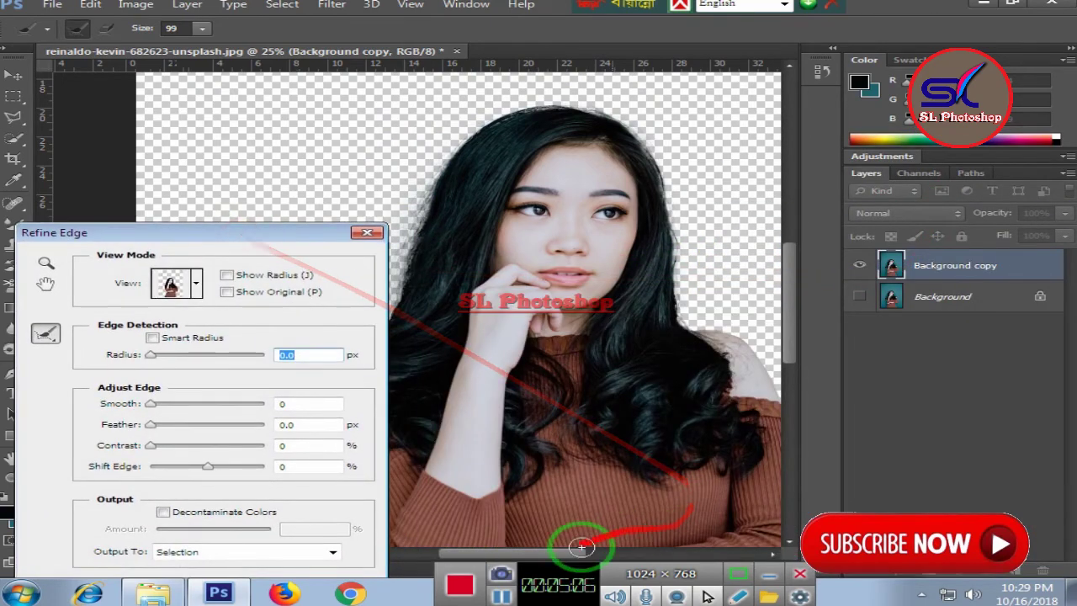
pyautogui.moveTo(548, 554); pyautogui.dragTo(595, 555)
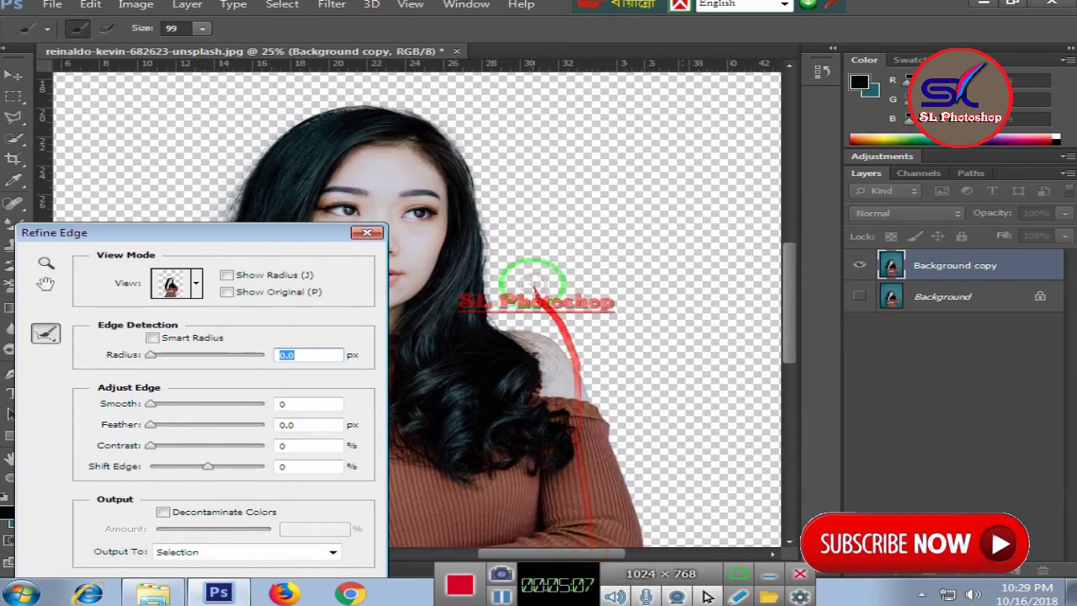
pyautogui.moveTo(484, 172)
pyautogui.mouseDown()
pyautogui.moveTo(445, 116)
pyautogui.moveTo(352, 96)
pyautogui.mouseUp()
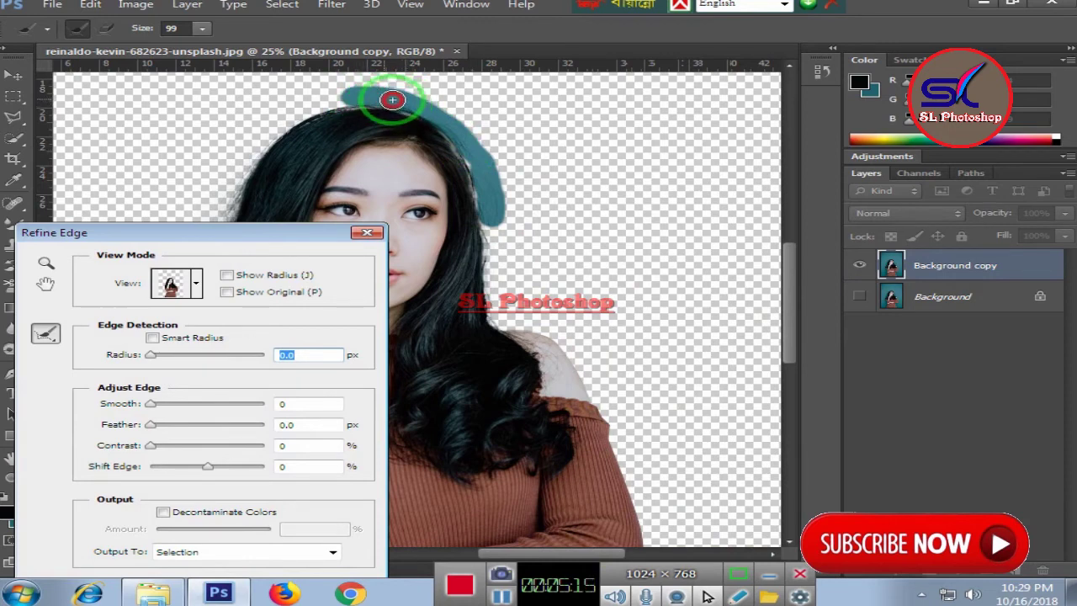
pyautogui.moveTo(419, 106)
pyautogui.mouseDown()
pyautogui.moveTo(337, 95)
pyautogui.moveTo(277, 104)
pyautogui.mouseUp()
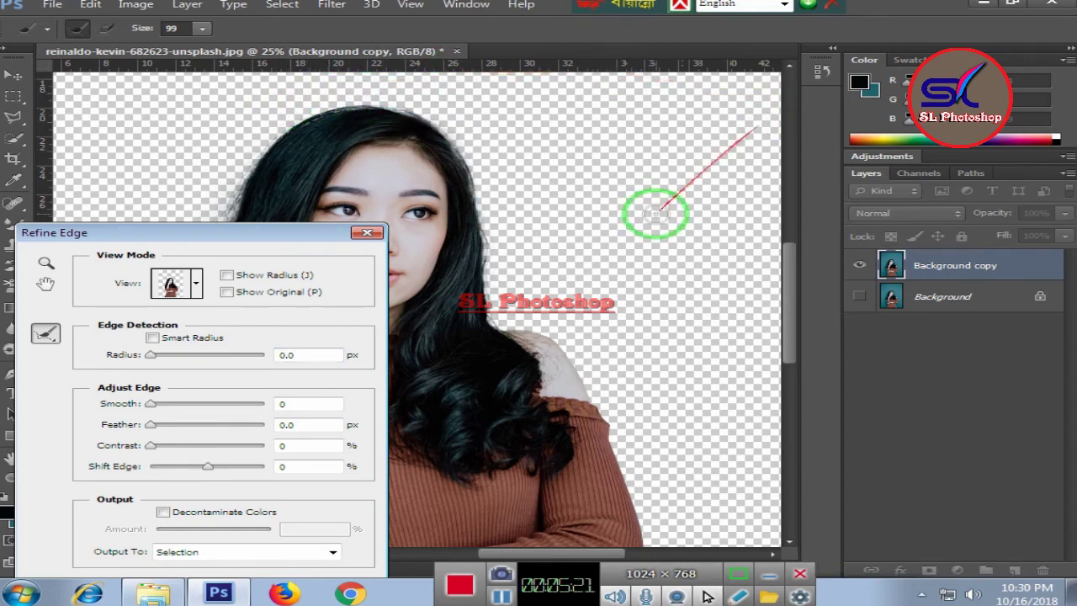
pyautogui.scroll(-1, 645, 225)
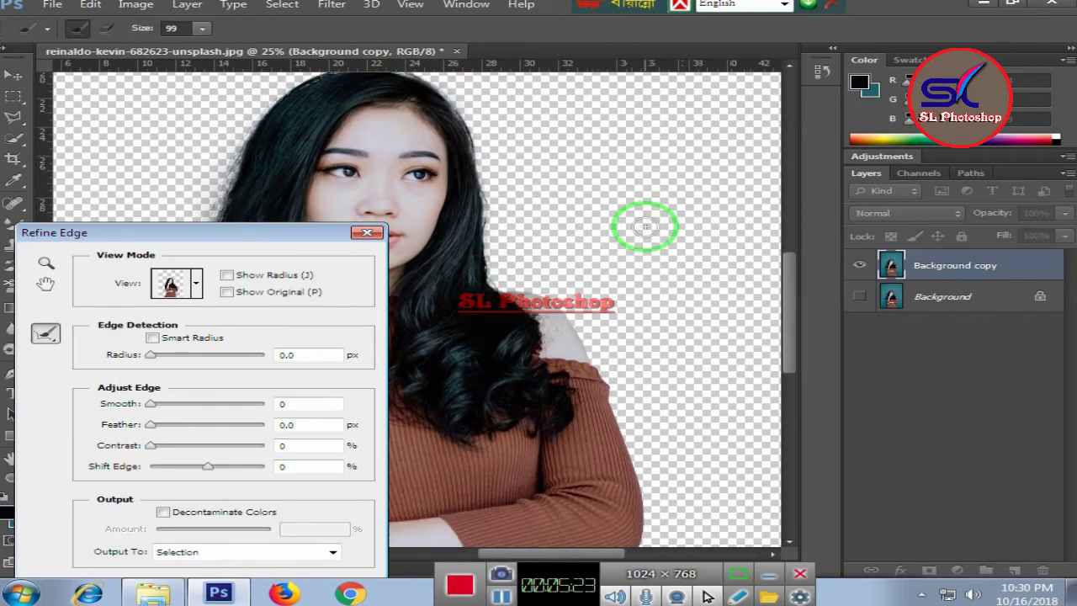
pyautogui.moveTo(233, 235)
pyautogui.mouseDown()
pyautogui.moveTo(865, 158)
pyautogui.moveTo(993, 131)
pyautogui.mouseUp()
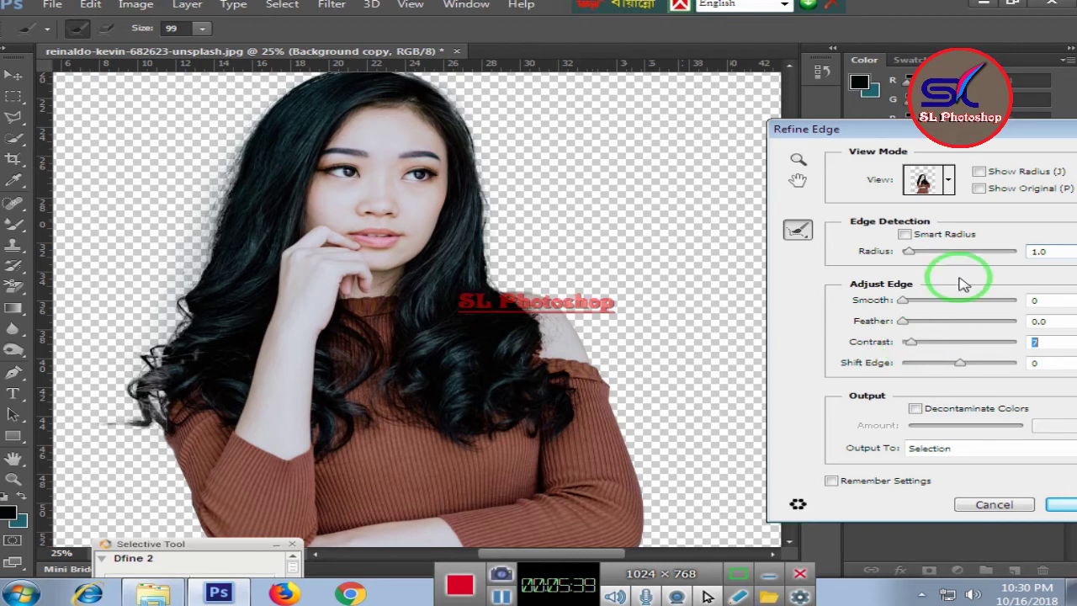
# Keep the On Layers view and apply the Refine Edge settings with OK.
pyautogui.moveTo(1028, 130); pyautogui.dragTo(911, 126)
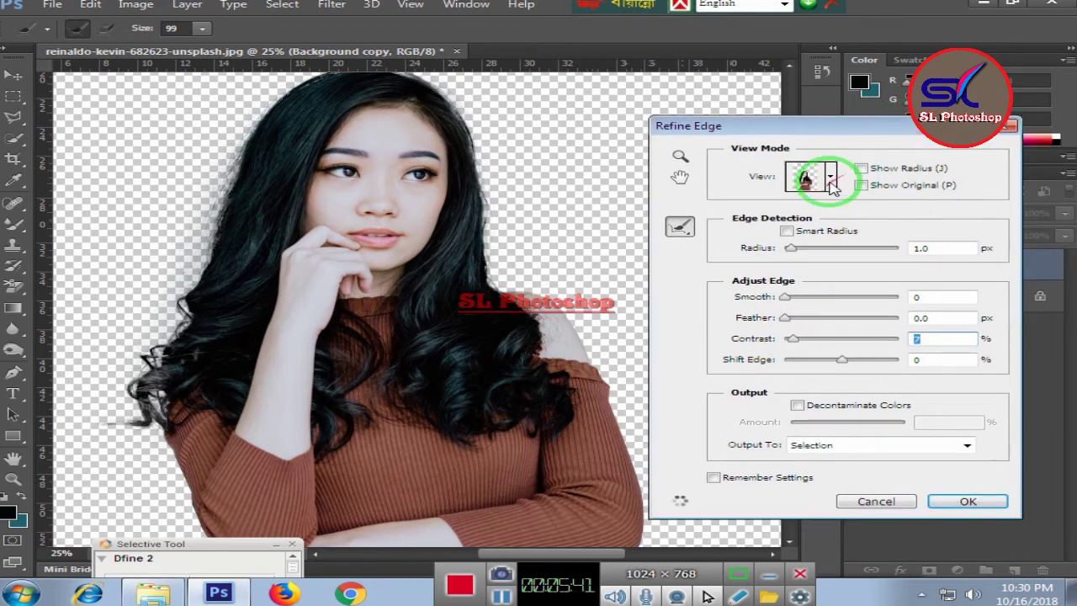
pyautogui.click(833, 178)
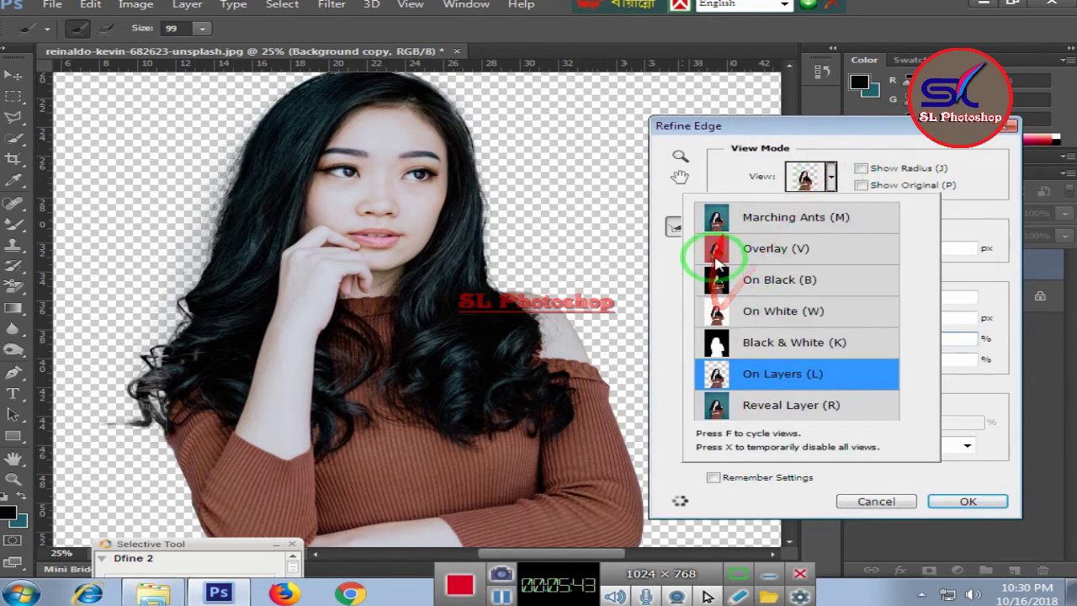
pyautogui.click(833, 178)
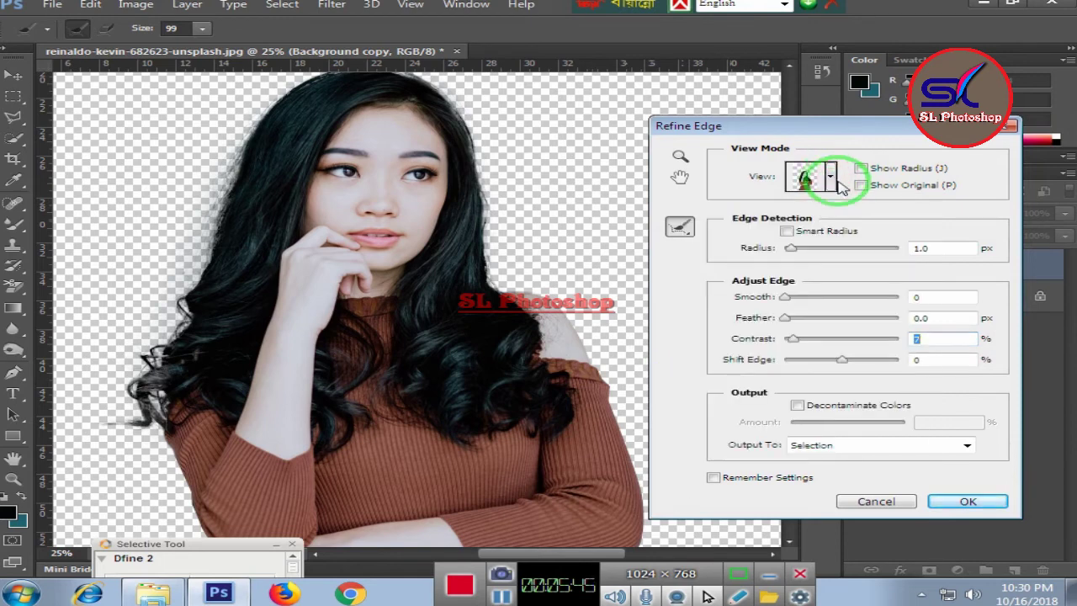
pyautogui.click(970, 502)
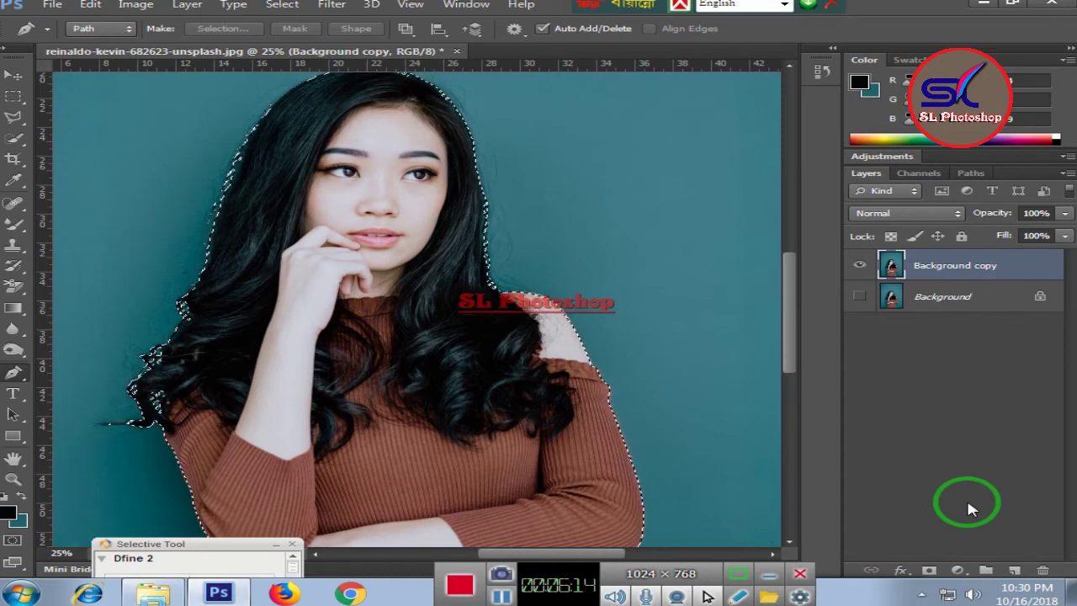
# Copy the selected woman to a new Layer 1 and hide the Background copy layer.
pyautogui.hotkey('ctrl', 'j')
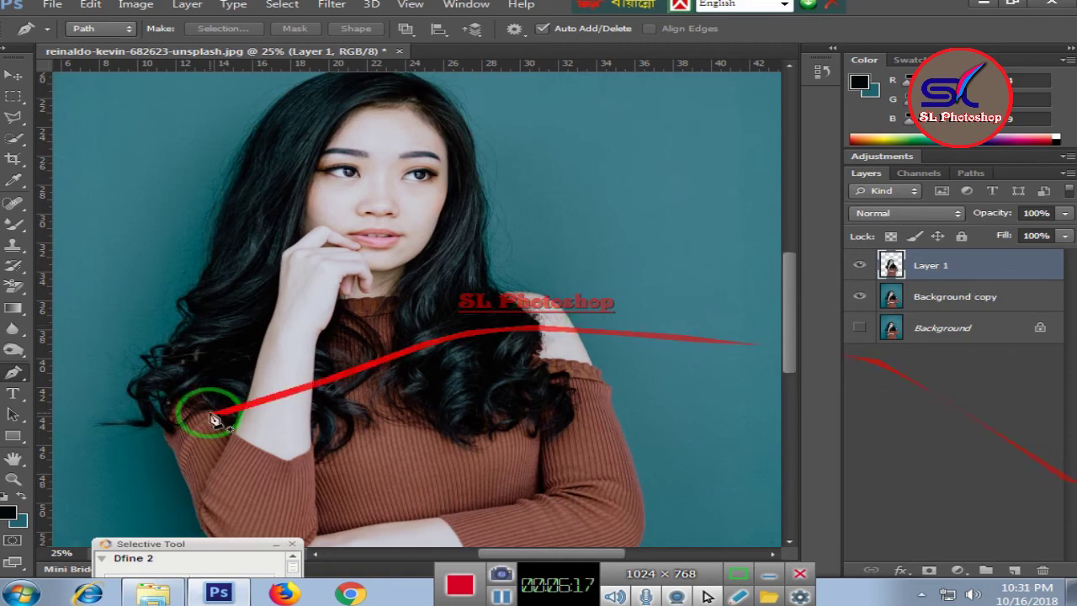
pyautogui.click(860, 297)
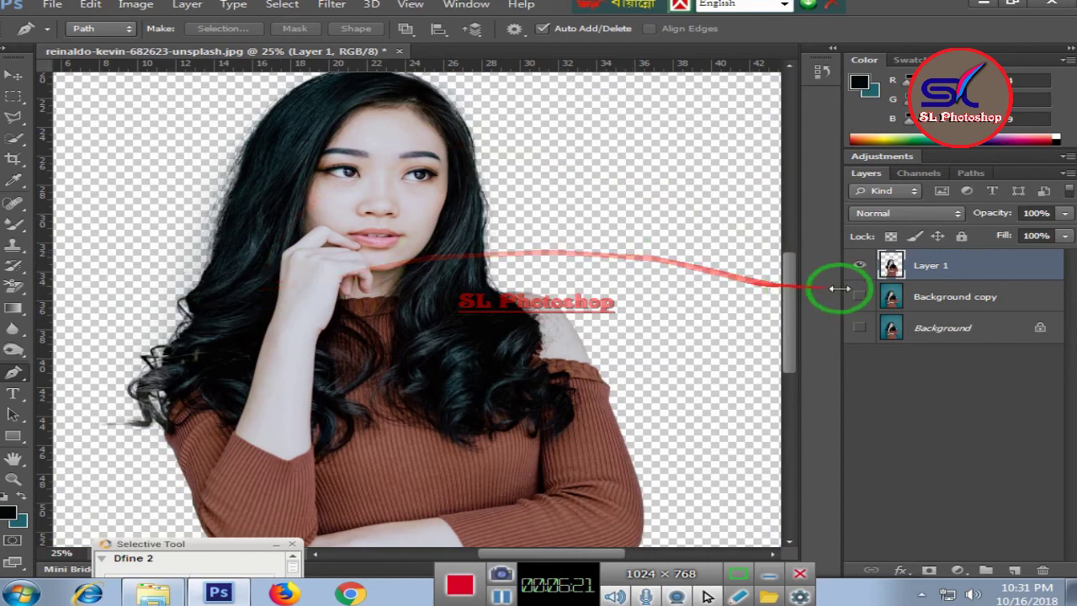
pyautogui.click(857, 297)
pyautogui.click(856, 296)
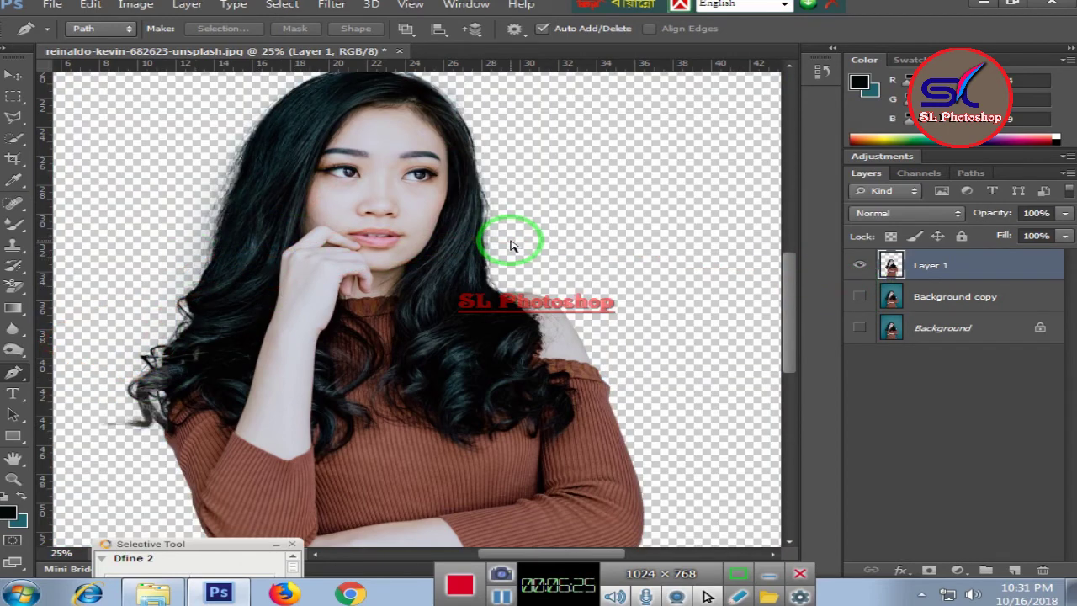
# Zoom in and pan around to inspect the cut-out hair edges.
pyautogui.hotkey('ctrl', '+')
pyautogui.hotkey('ctrl', '+')
pyautogui.scroll(3, 424, 158)
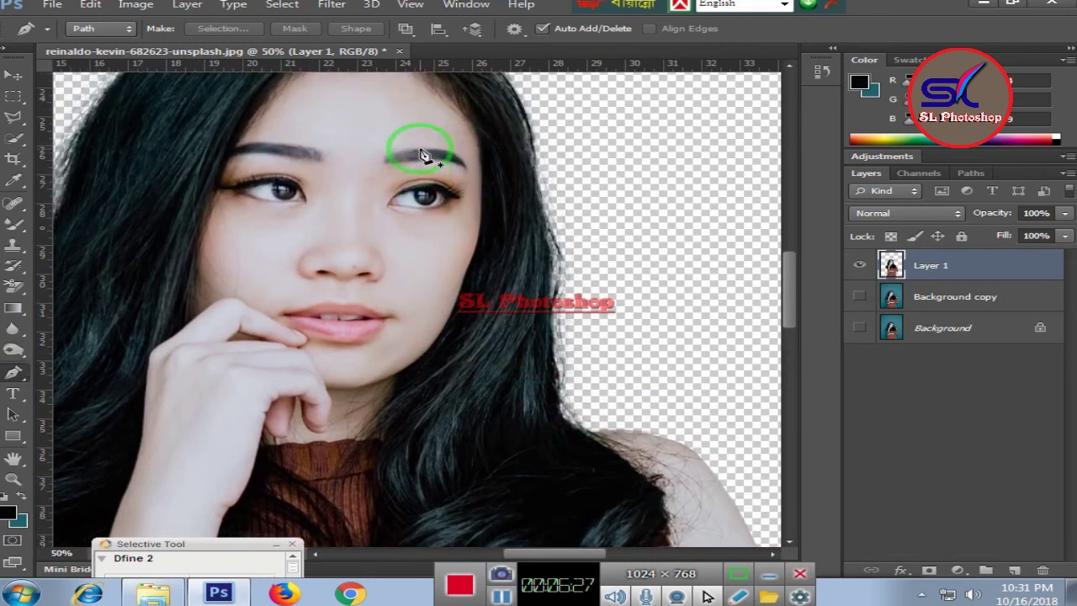
pyautogui.scroll(3, 421, 151)
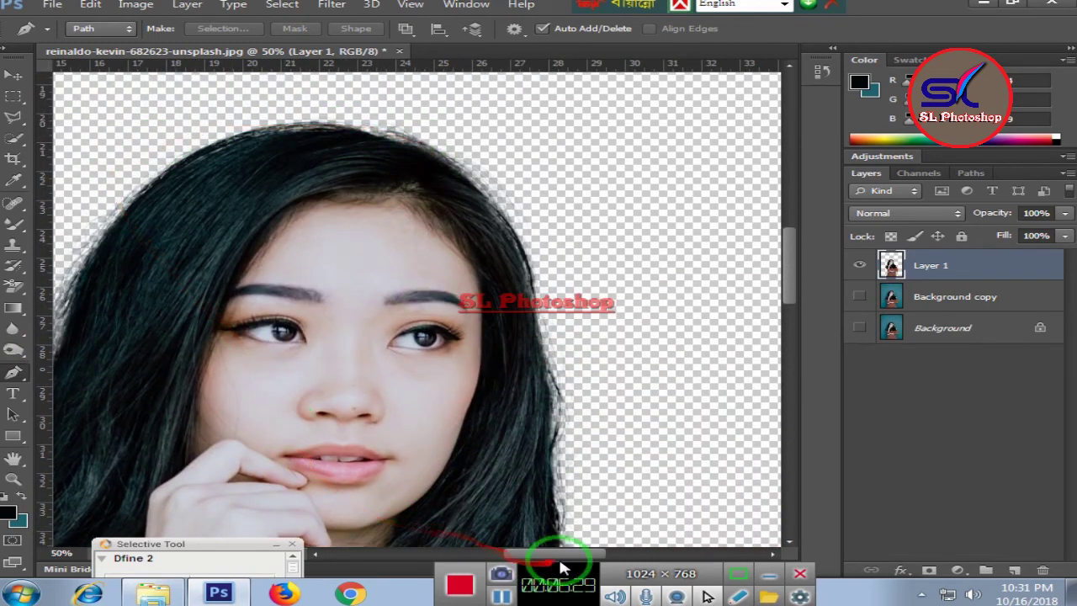
pyautogui.moveTo(563, 555); pyautogui.dragTo(541, 555)
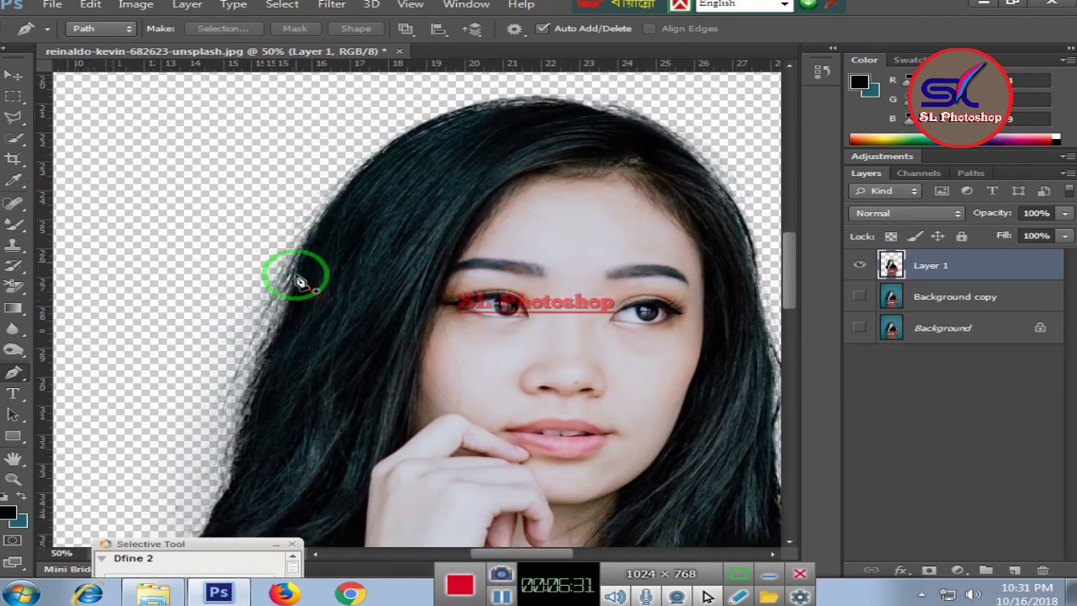
pyautogui.scroll(-2, 290, 277)
pyautogui.scroll(-3, 284, 281)
pyautogui.scroll(-1, 253, 284)
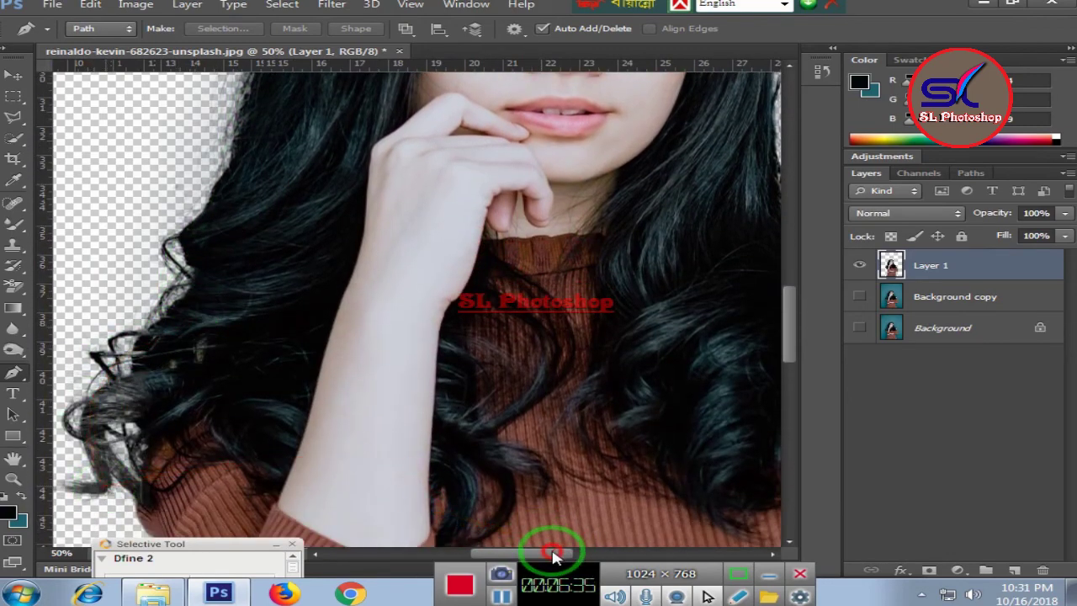
pyautogui.moveTo(553, 555); pyautogui.dragTo(498, 555)
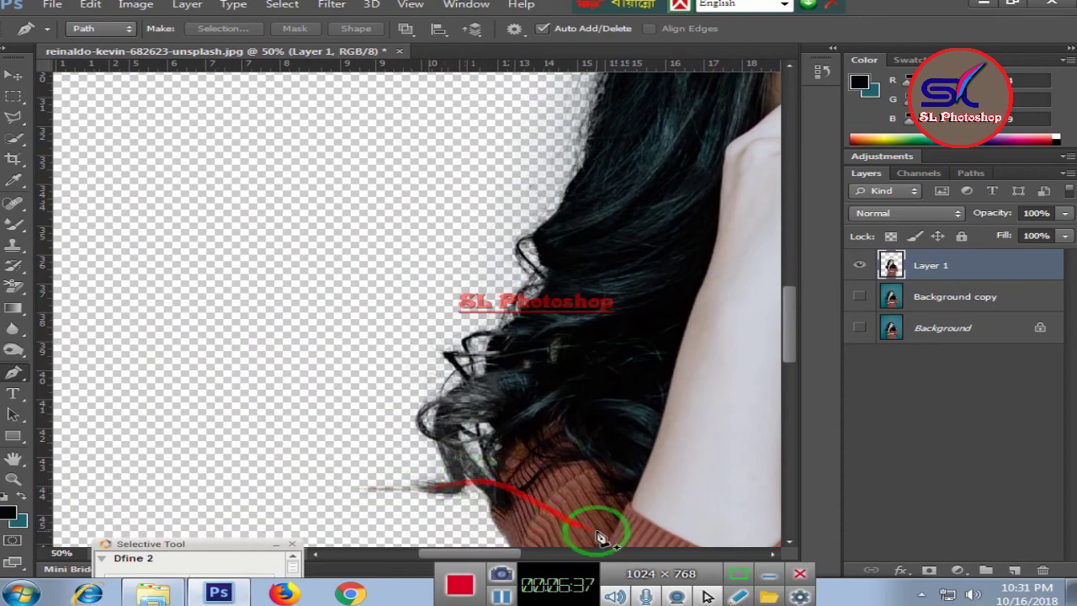
pyautogui.scroll(3, 538, 547)
pyautogui.scroll(2, 629, 356)
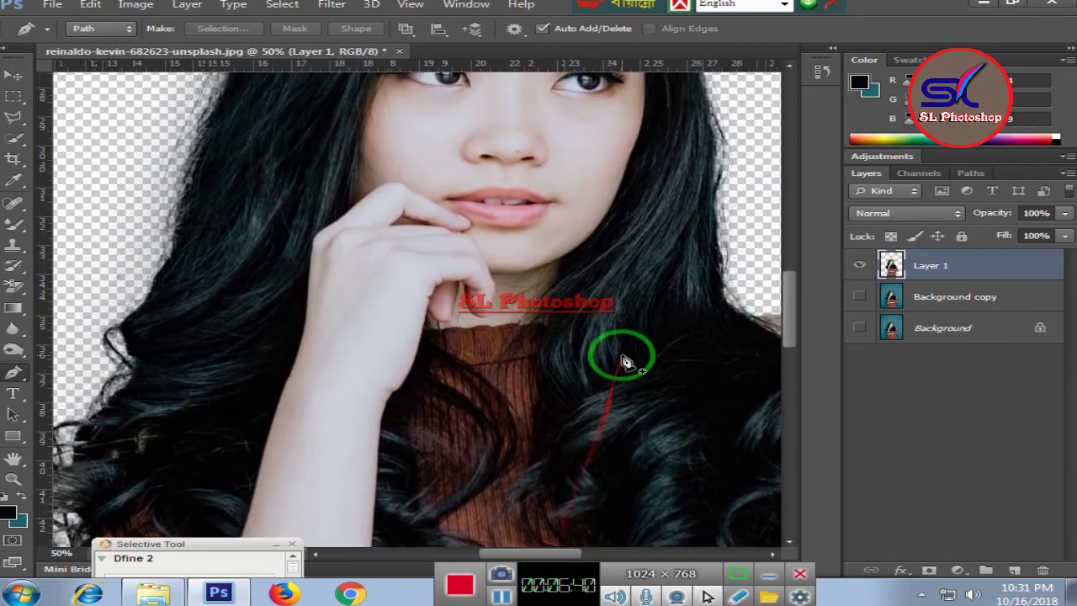
pyautogui.scroll(2, 629, 351)
pyautogui.scroll(3, 630, 351)
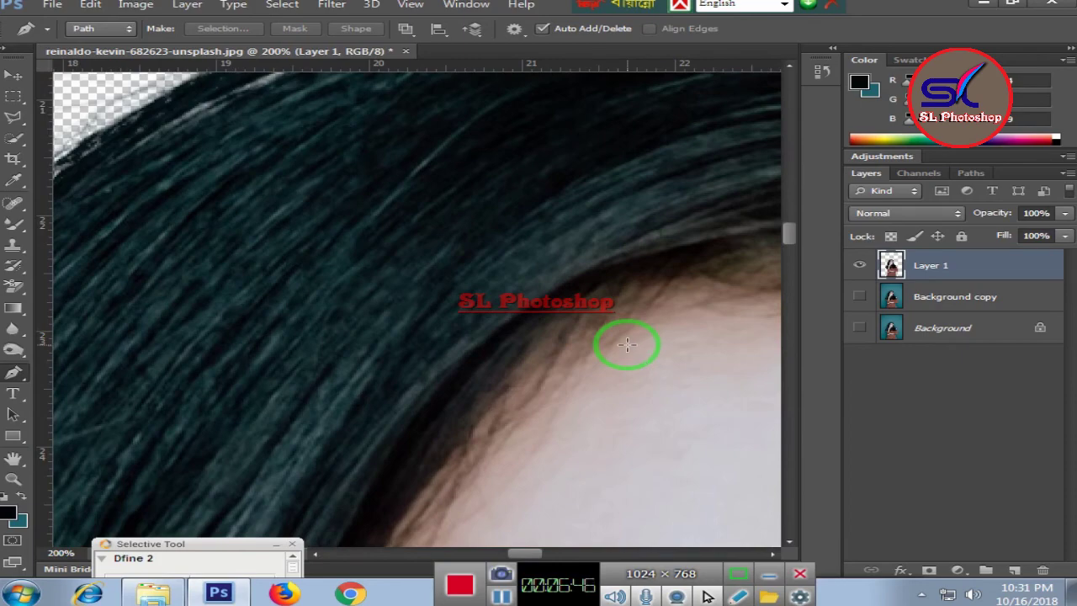
# Hide the panels to enlarge the canvas, re-inspect the figure, then fit the image and restore panels.
pyautogui.press('Tab')
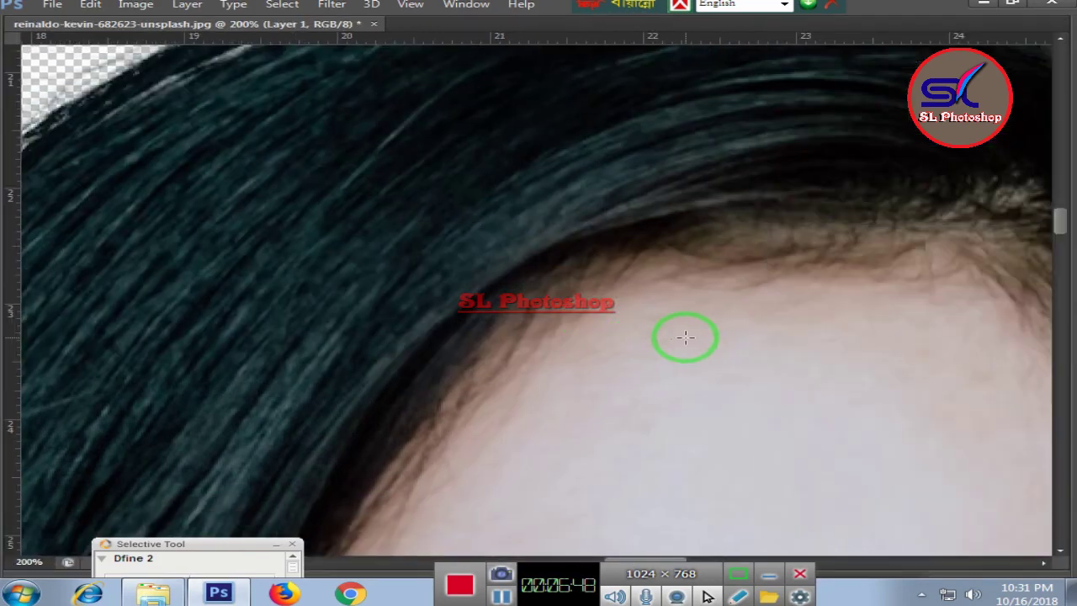
pyautogui.scroll(-4, 685, 338)
pyautogui.scroll(-1, 686, 338)
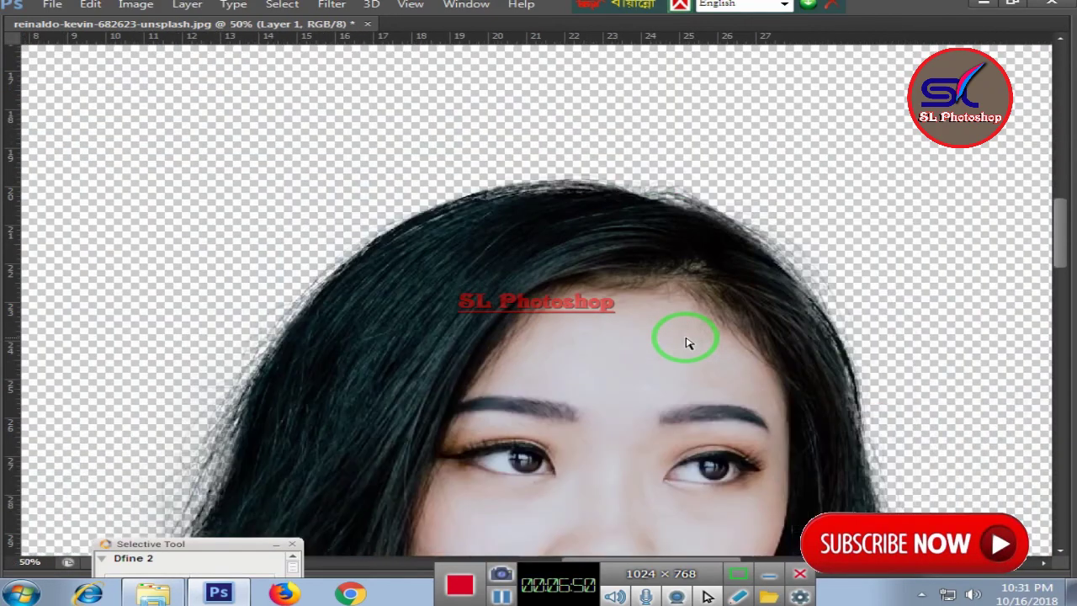
pyautogui.scroll(-1, 687, 340)
pyautogui.scroll(-1, 687, 341)
pyautogui.scroll(-1, 687, 341)
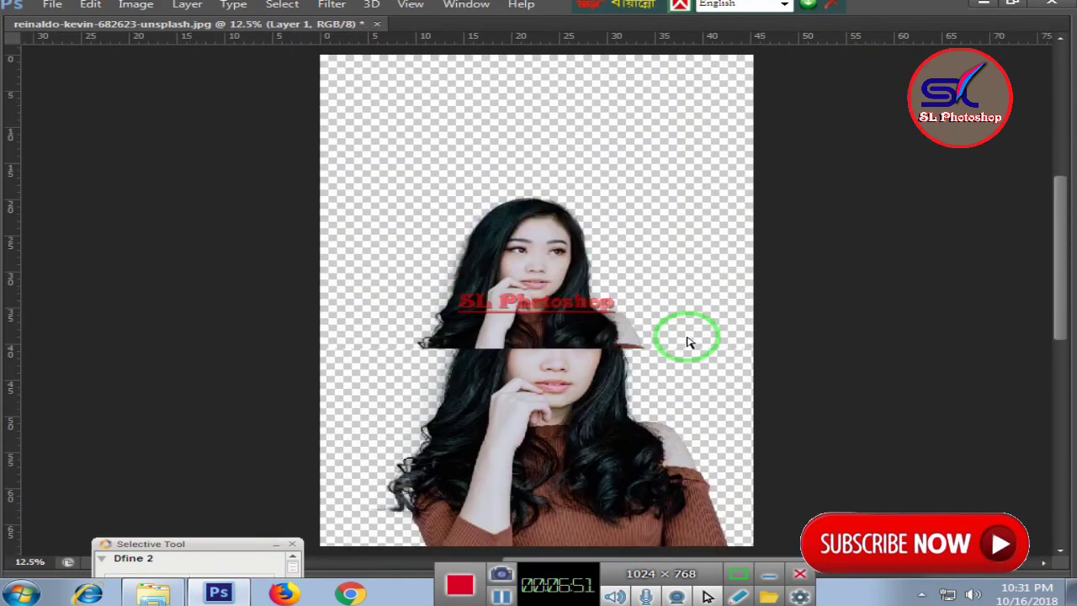
pyautogui.scroll(1, 688, 341)
pyautogui.scroll(1, 688, 341)
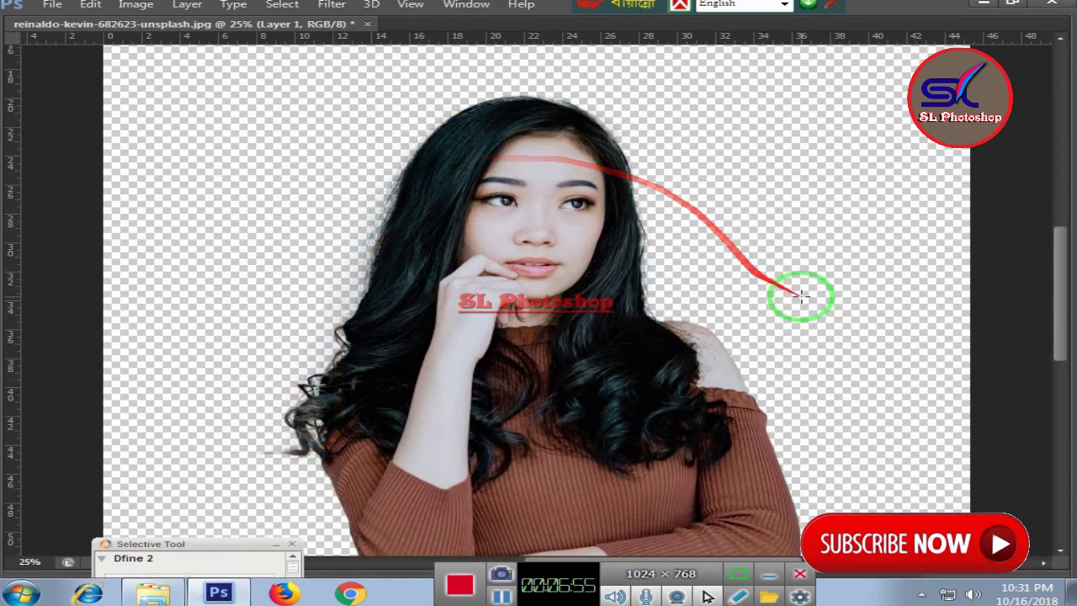
pyautogui.hotkey('ctrl', '+')
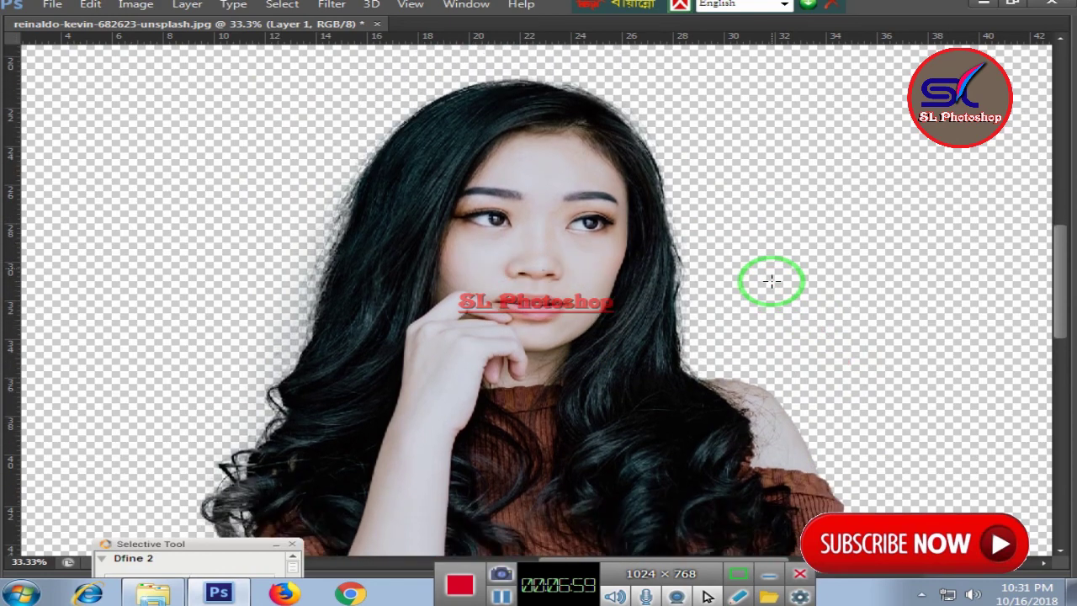
pyautogui.scroll(-2, 772, 280)
pyautogui.scroll(-1, 773, 280)
pyautogui.hotkey('ctrl', '-')
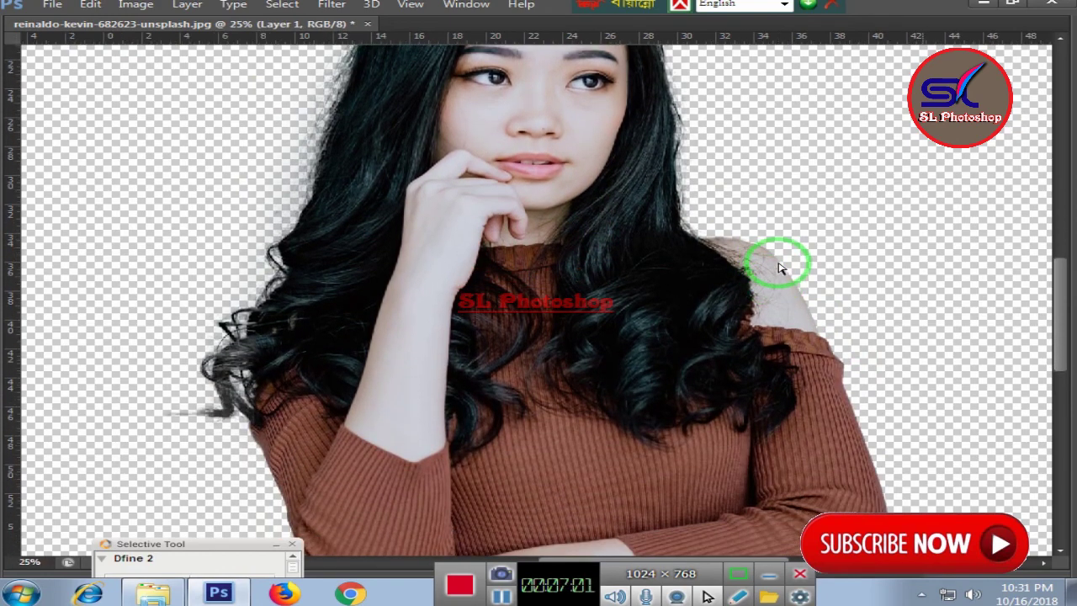
pyautogui.hotkey('ctrl', '-')
pyautogui.hotkey('ctrl', '-')
pyautogui.hotkey('ctrl', '-')
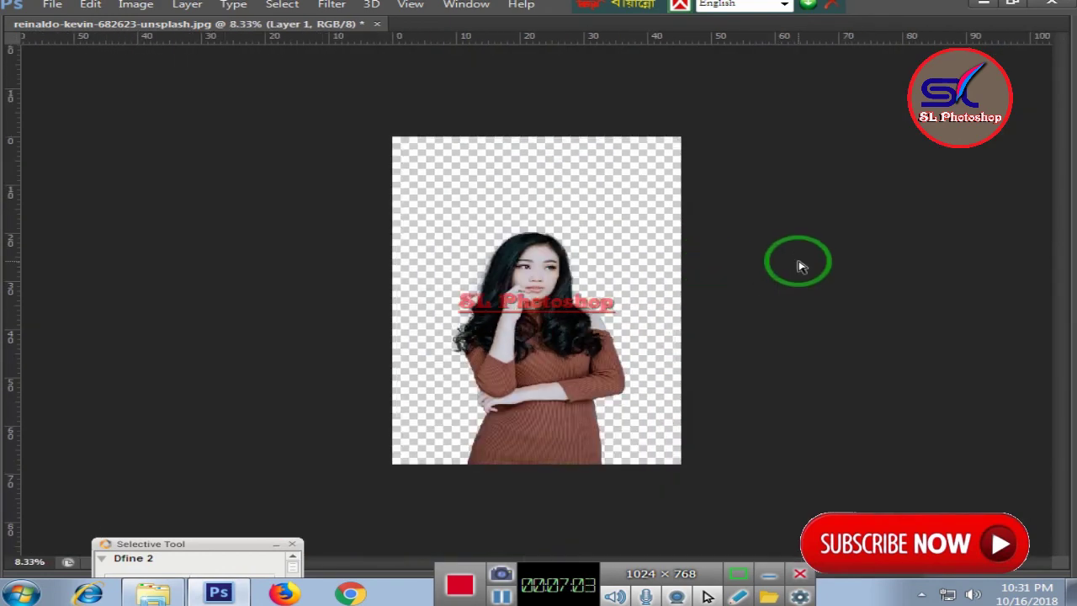
pyautogui.hotkey('ctrl', '+')
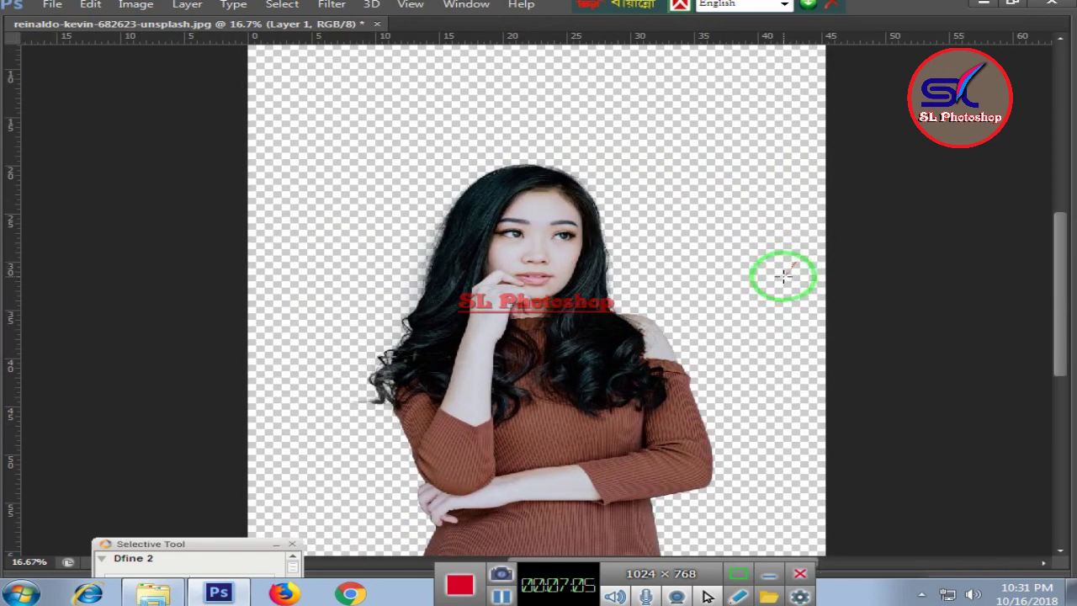
pyautogui.press('Tab')
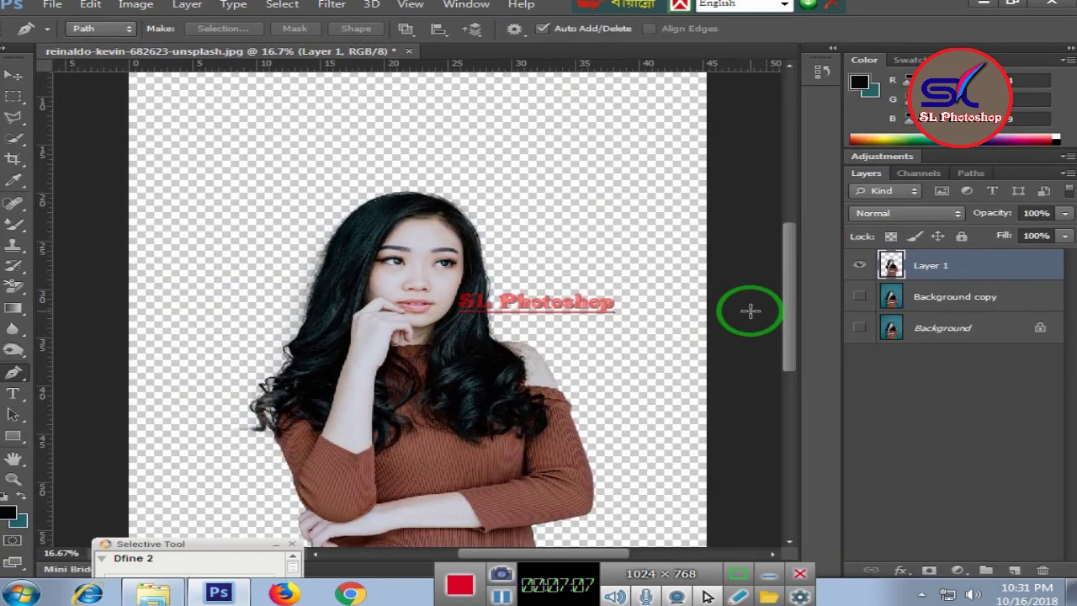